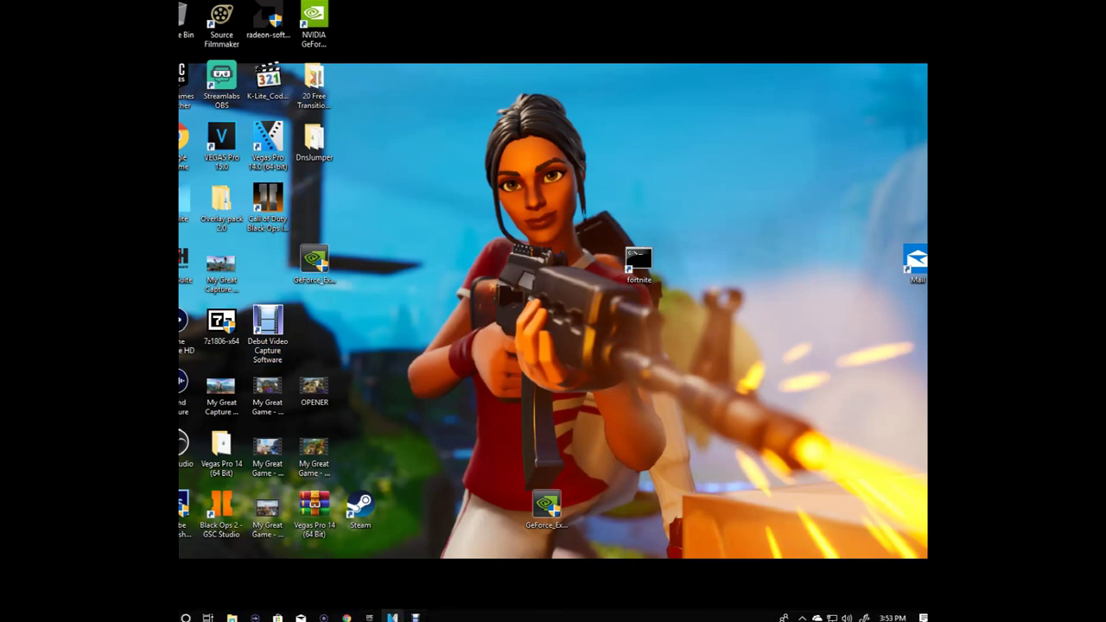
- Play the VEGAS green-screen project from the beginning
{"action": "left_click", "coordinate": [392, 618]}
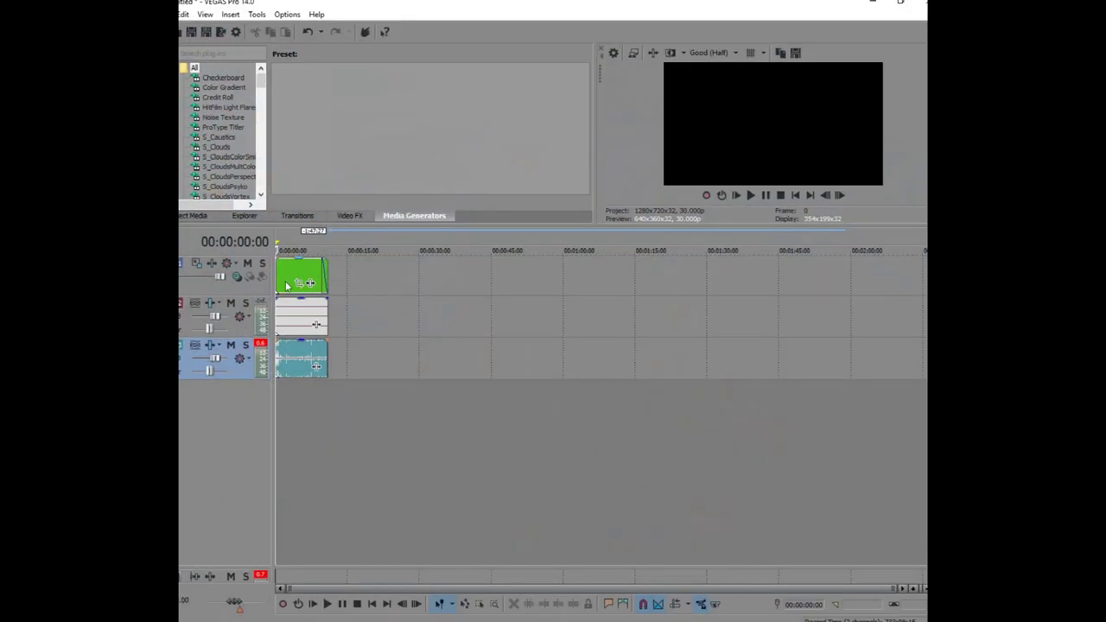
{"action": "key", "text": "Home"}
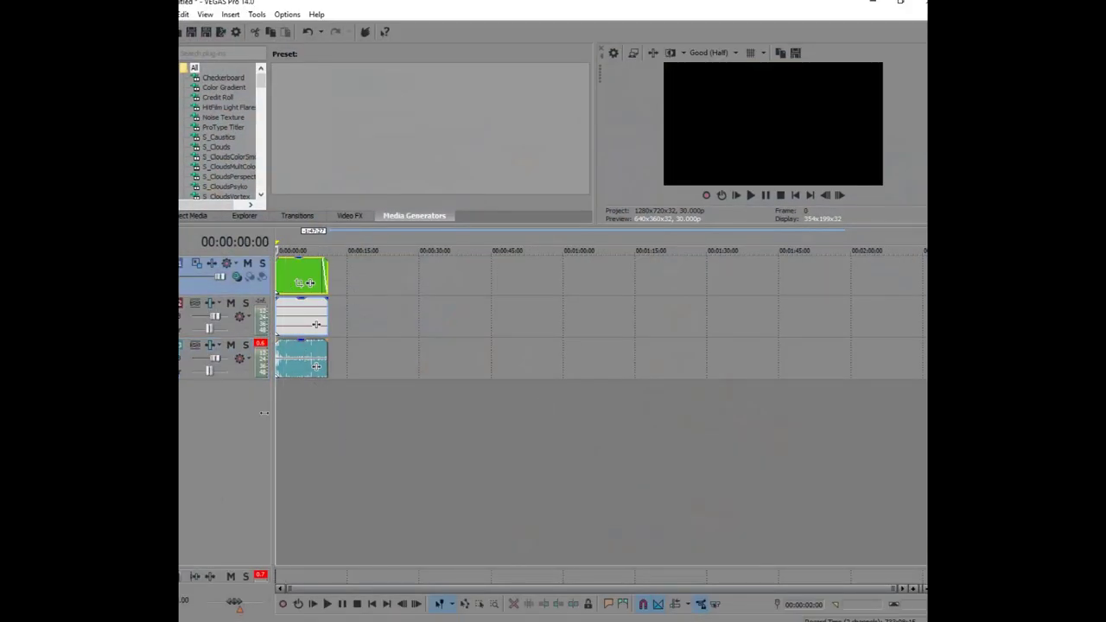
{"action": "key", "text": "space"}
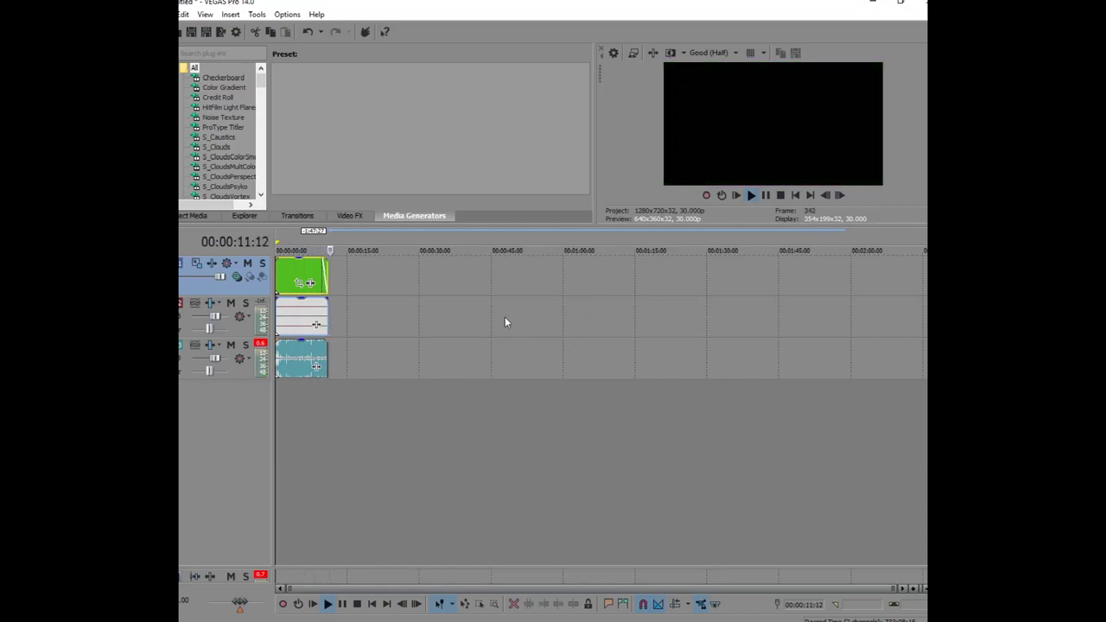
- Search Google for Panzoid in a new Chrome tab
{"action": "left_click", "coordinate": [873, 2]}
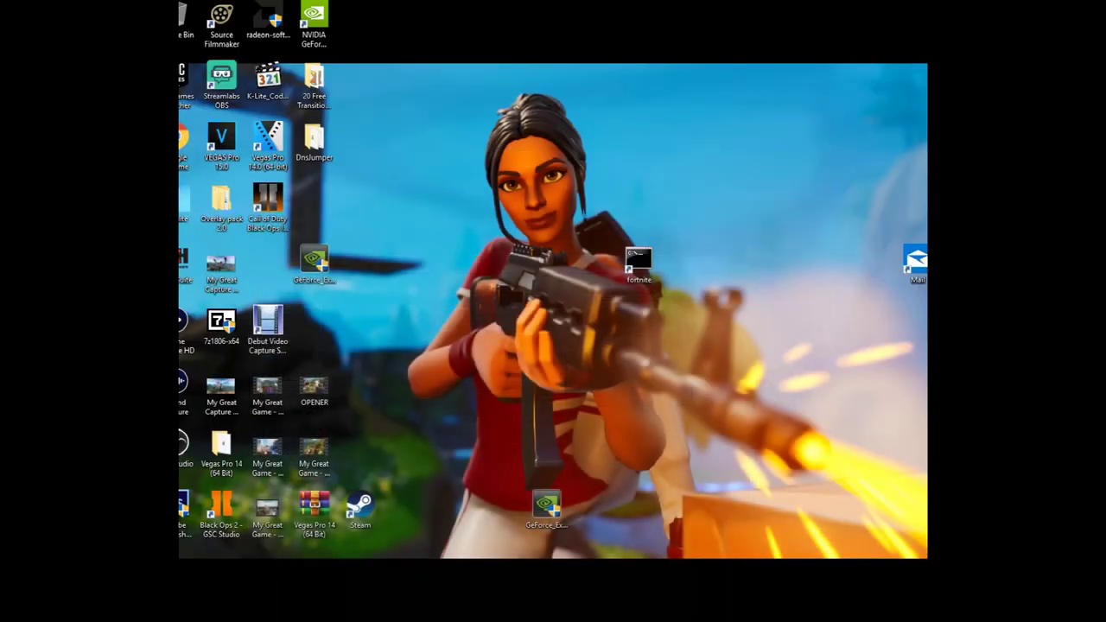
{"action": "left_click", "coordinate": [345, 618]}
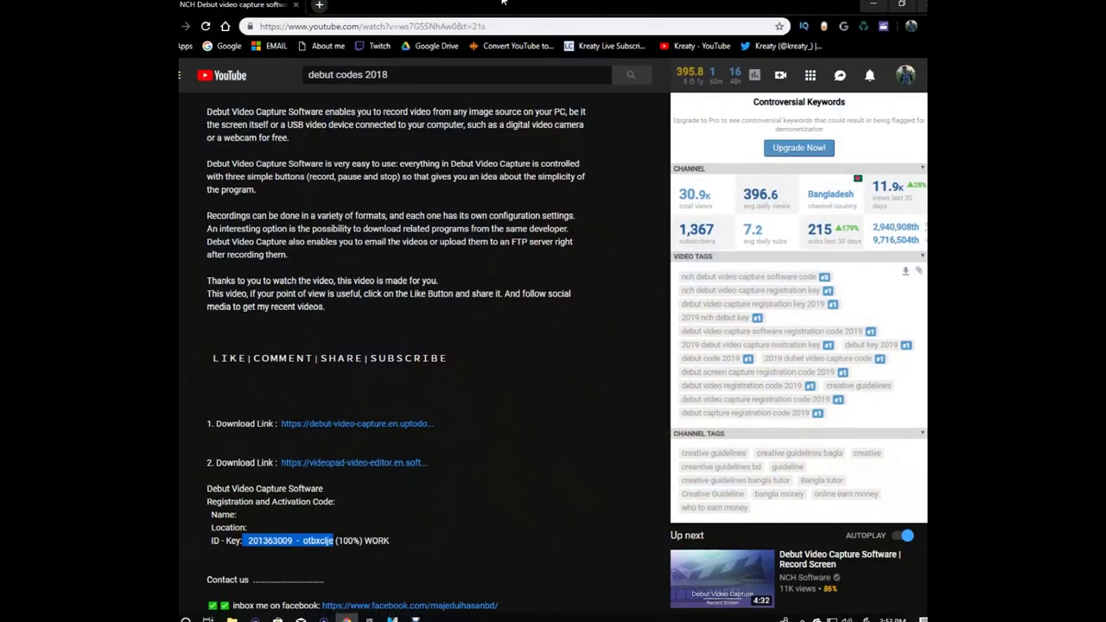
{"action": "left_click", "coordinate": [321, 6]}
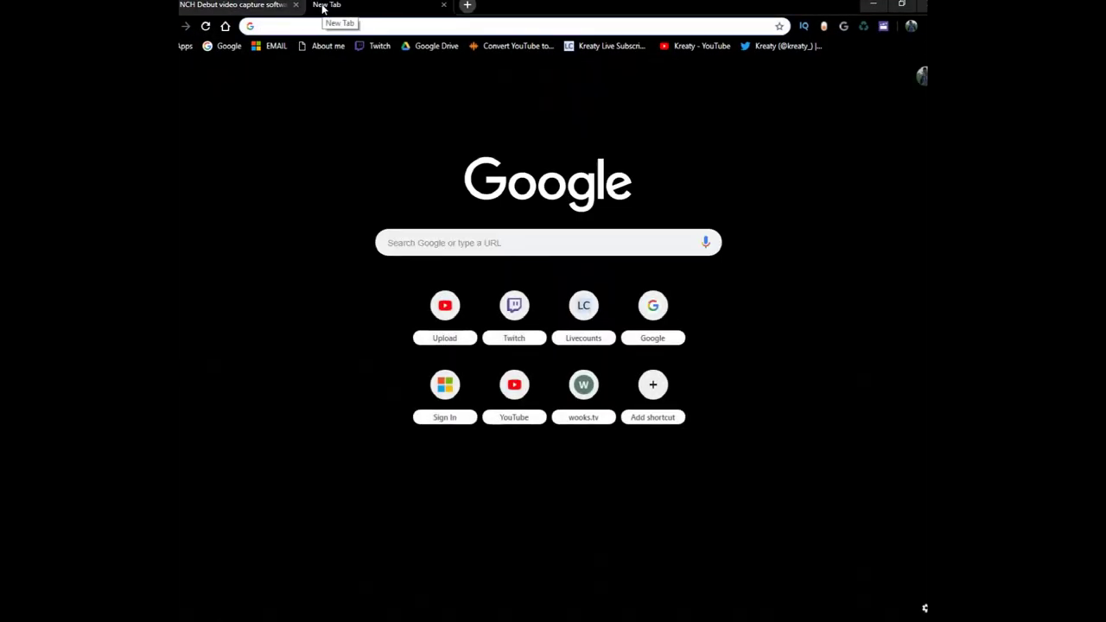
{"action": "type", "text": "painzoid"}
{"action": "key", "text": "Return"}
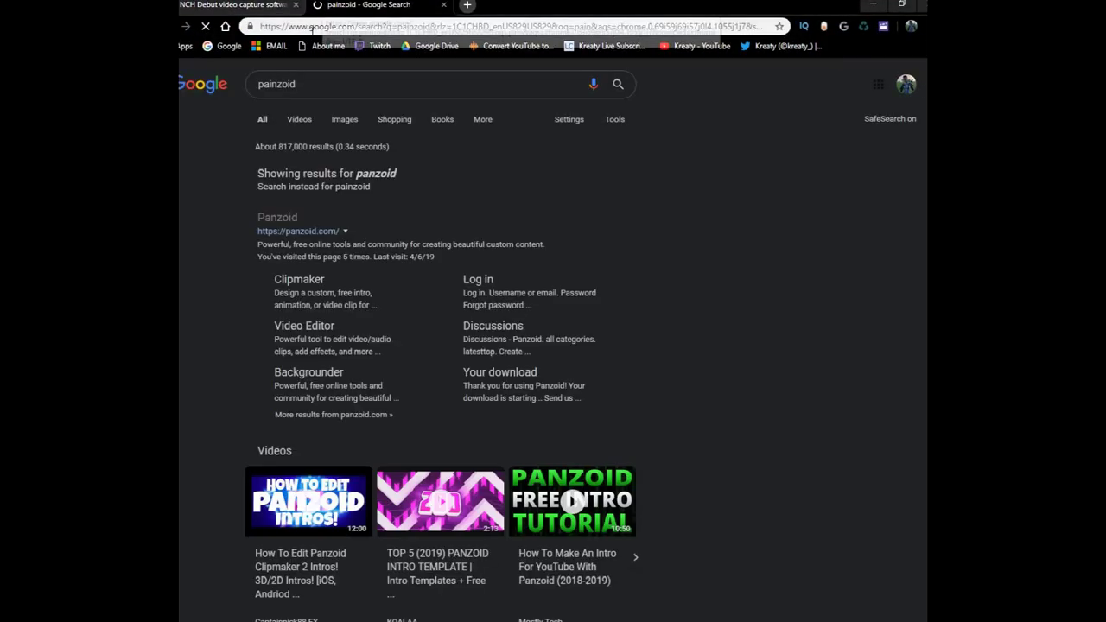
- Go to panzoid.com and scroll through its community creations
{"action": "left_click", "coordinate": [265, 223]}
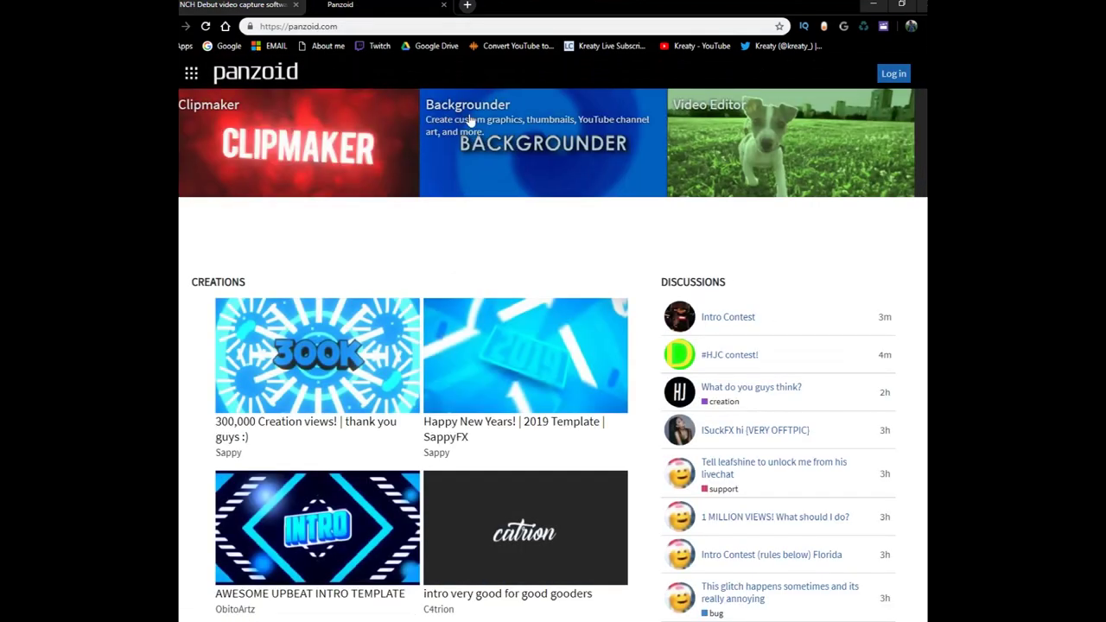
{"action": "scroll", "coordinate": [528, 274], "scroll_direction": "down", "scroll_amount": 2}
{"action": "scroll", "coordinate": [346, 184], "scroll_direction": "up", "scroll_amount": 2}
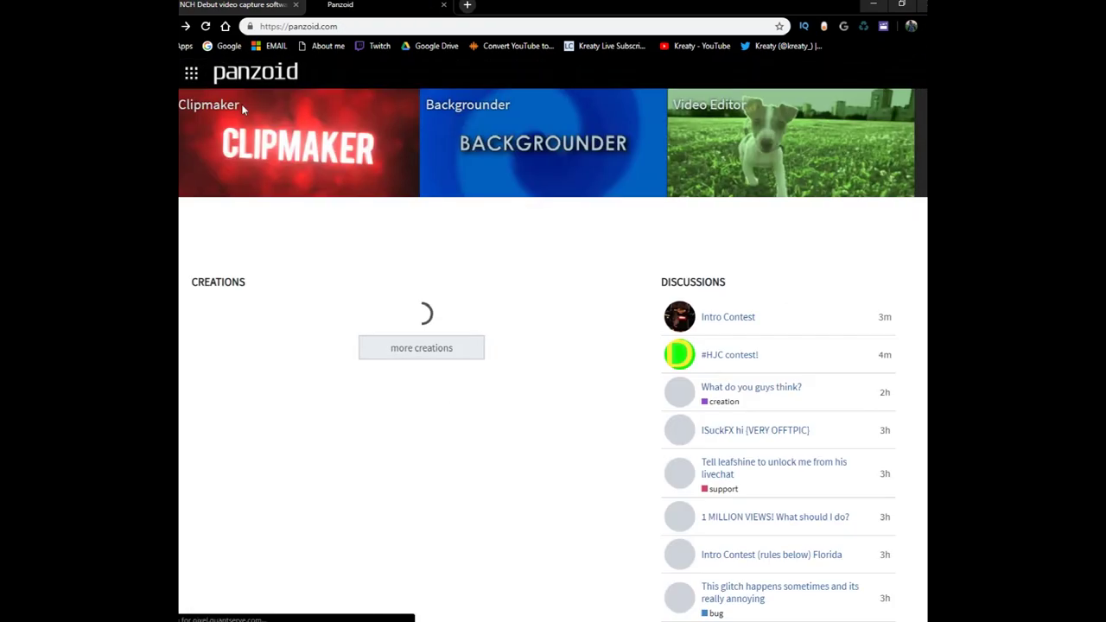
{"action": "scroll", "coordinate": [389, 354], "scroll_direction": "down", "scroll_amount": 3}
{"action": "scroll", "coordinate": [389, 354], "scroll_direction": "down", "scroll_amount": 4}
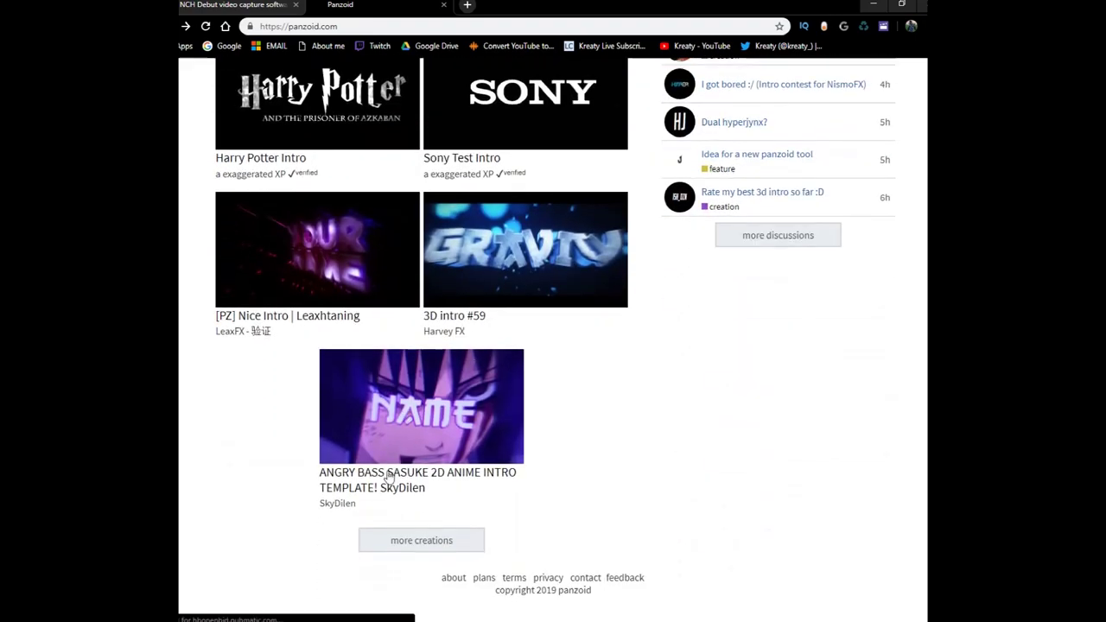
- Search Panzoid creations for 'support a creator code' and open the 'Use my code' result
{"action": "left_click", "coordinate": [422, 541]}
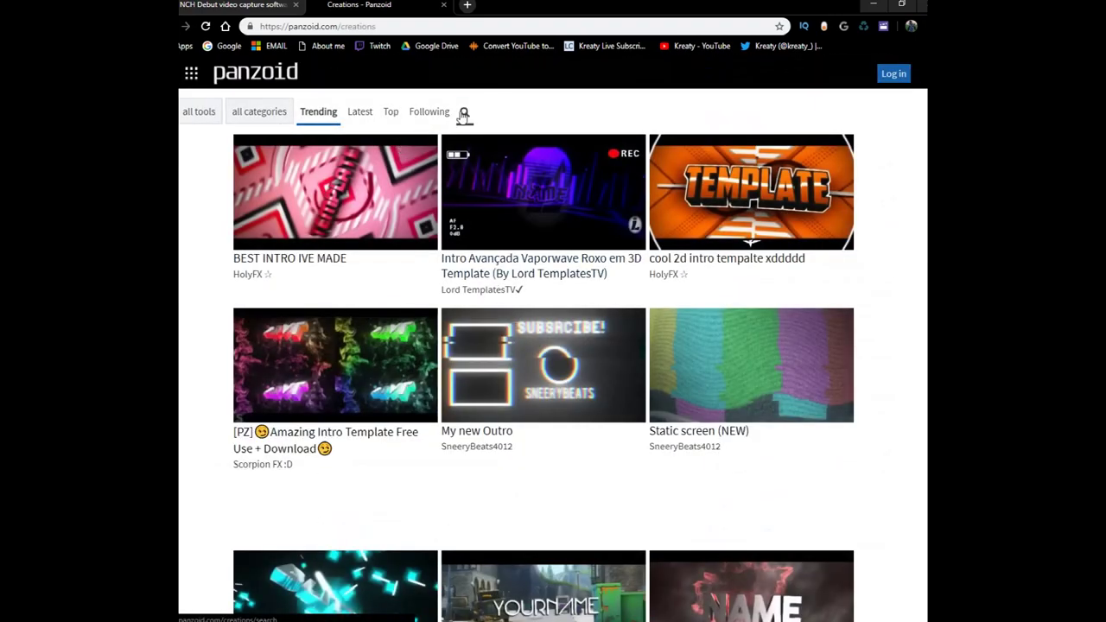
{"action": "left_click", "coordinate": [464, 114]}
{"action": "type", "text": "support a creator code"}
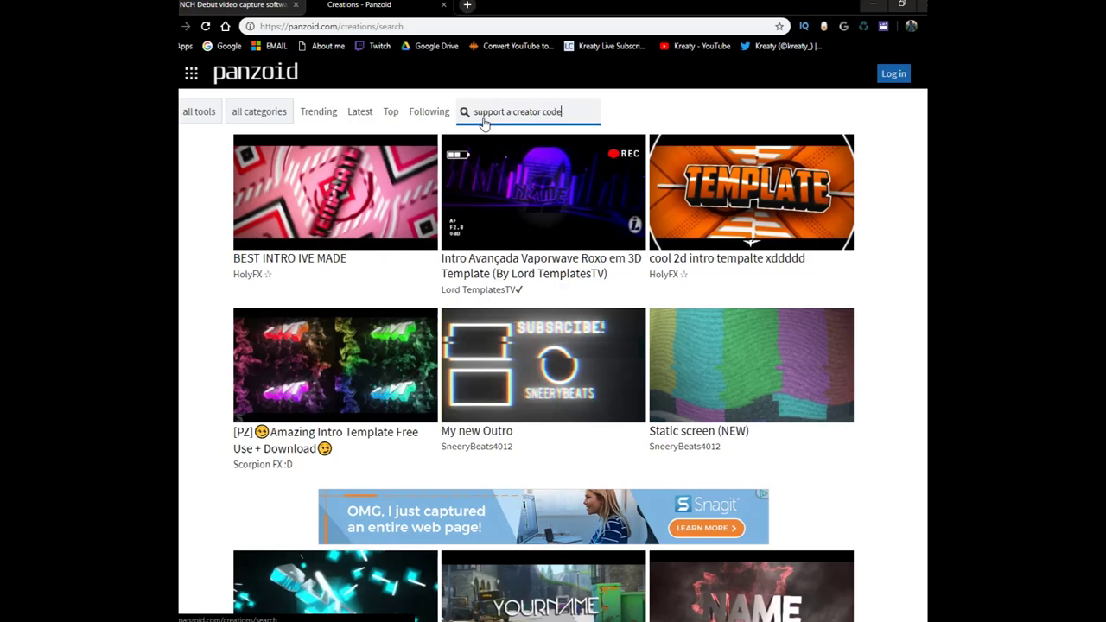
{"action": "key", "text": "Return"}
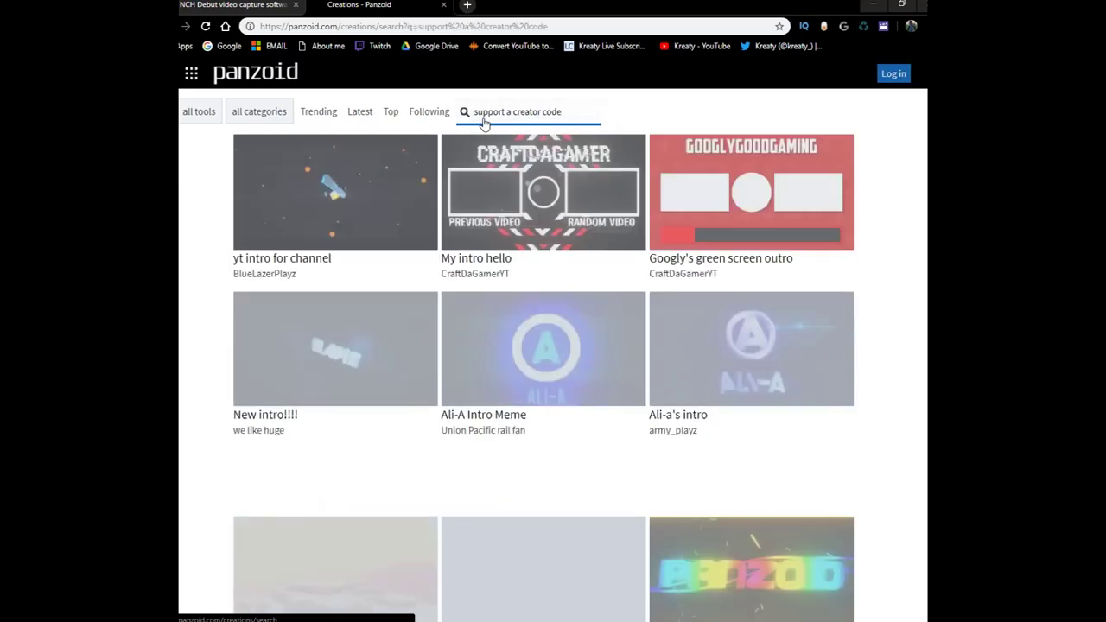
{"action": "scroll", "coordinate": [713, 329], "scroll_direction": "down", "scroll_amount": 3}
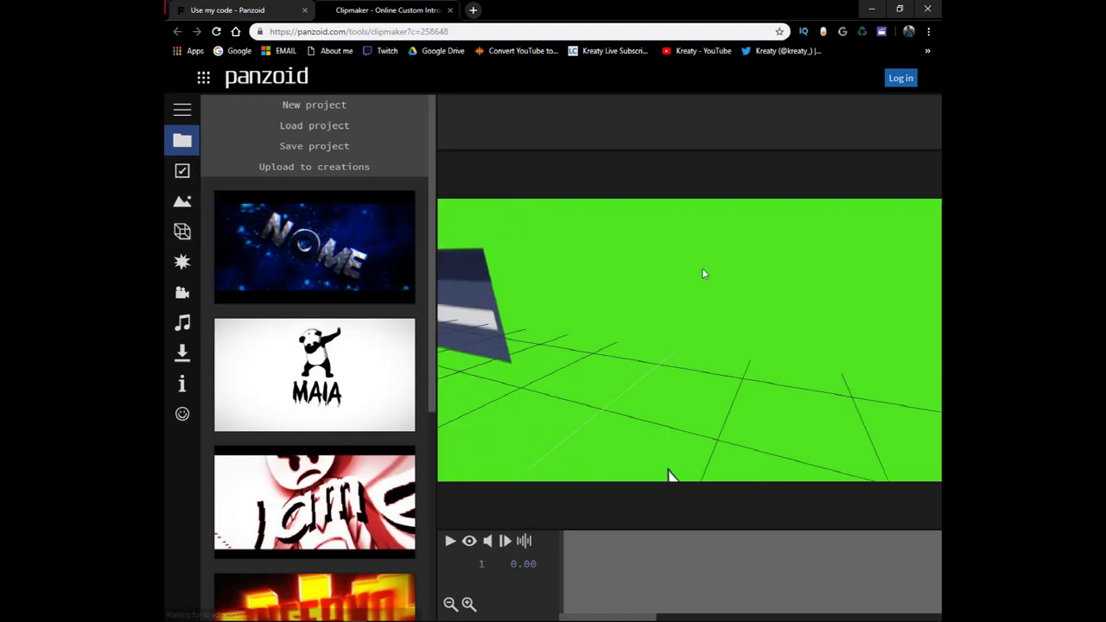
- Preview the intro and edit the y and o letter text objects, typing 'k'
{"action": "left_click", "coordinate": [183, 234]}
{"action": "scroll", "coordinate": [290, 186], "scroll_direction": "down", "scroll_amount": 5}
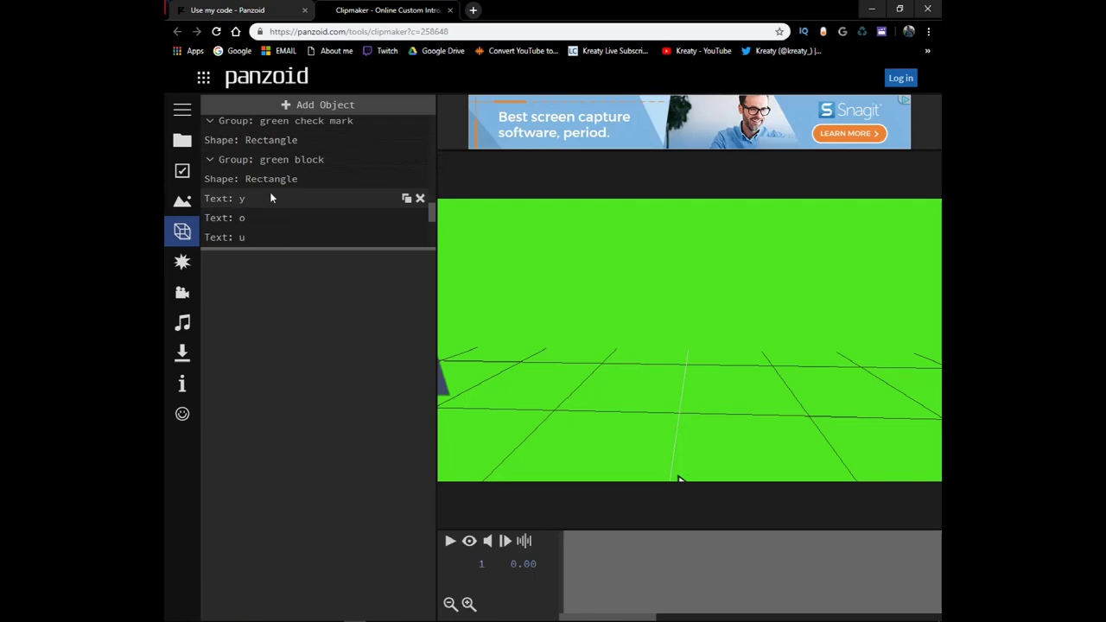
{"action": "scroll", "coordinate": [269, 198], "scroll_direction": "down", "scroll_amount": 1}
{"action": "left_click", "coordinate": [254, 140]}
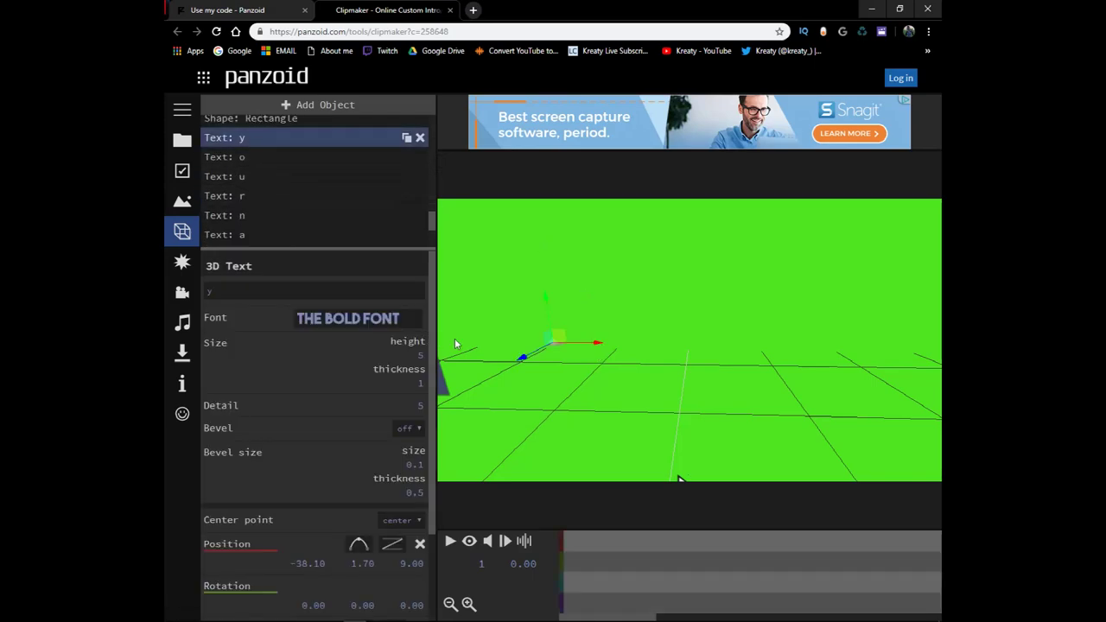
{"action": "key", "text": "space"}
{"action": "left_click", "coordinate": [244, 156]}
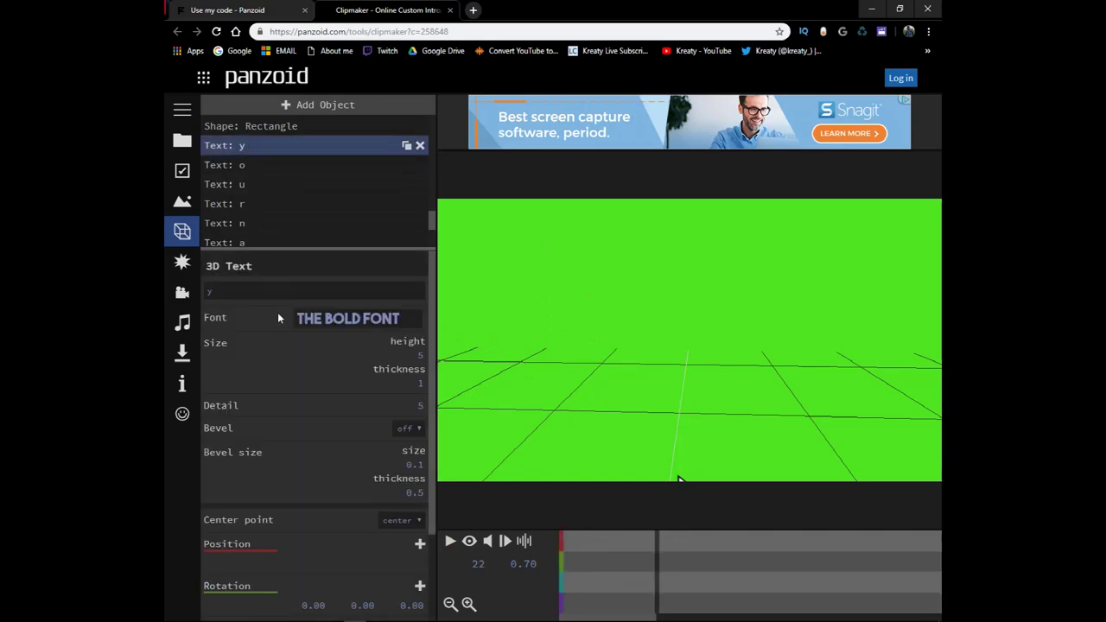
{"action": "type", "text": "k"}
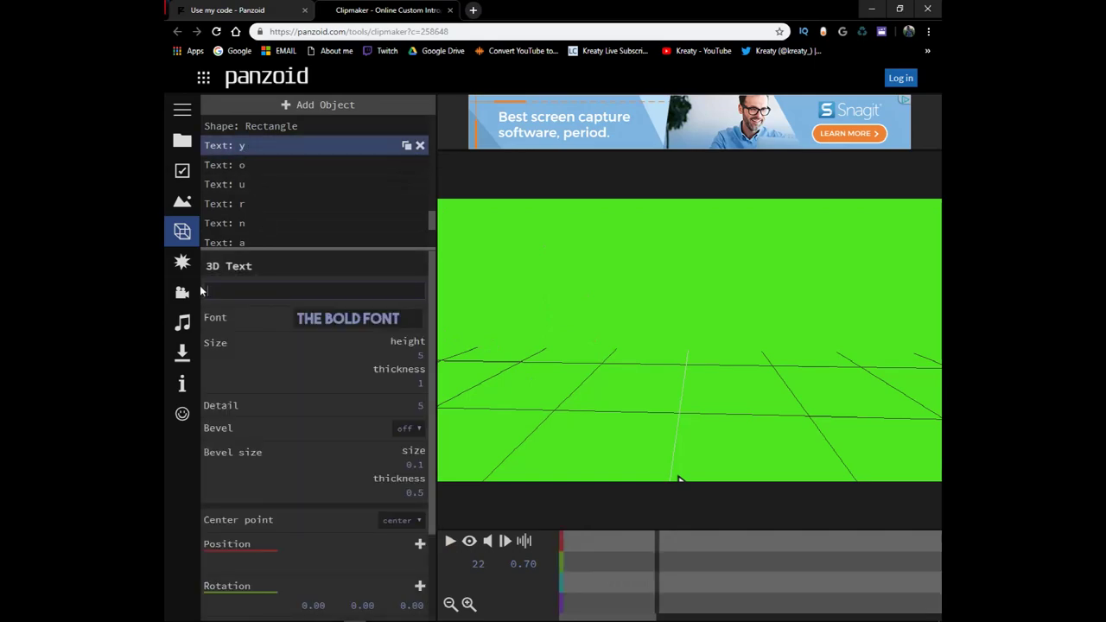
{"action": "left_click", "coordinate": [275, 165]}
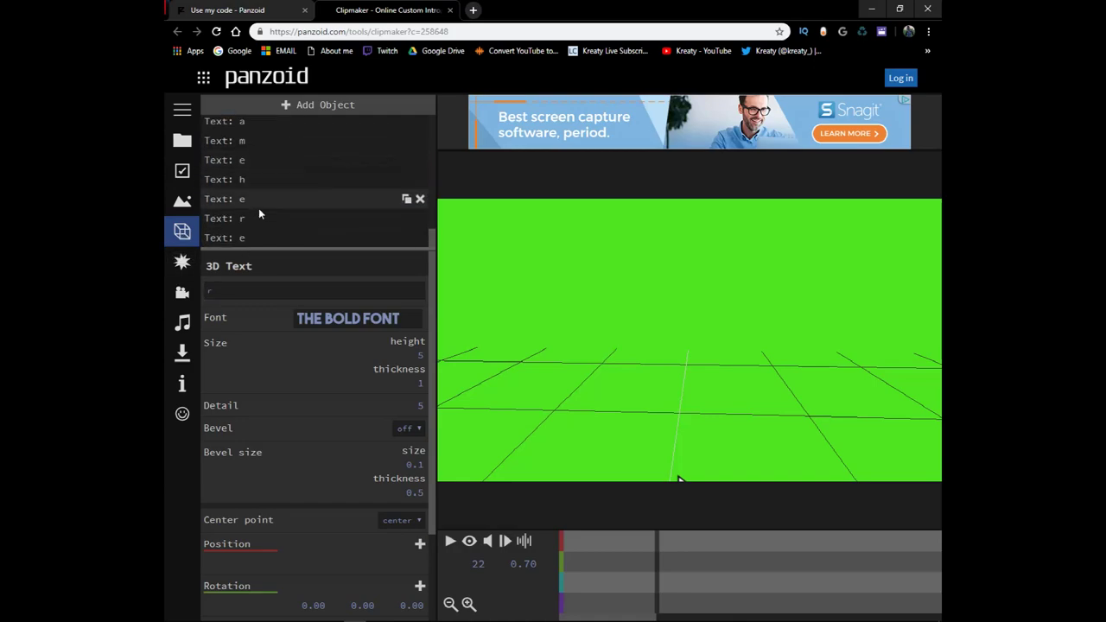
- Delete the extra single-letter text objects, including Text: e, from the object list
{"action": "scroll", "coordinate": [256, 182], "scroll_direction": "up", "scroll_amount": 3}
{"action": "scroll", "coordinate": [257, 185], "scroll_direction": "down", "scroll_amount": 3}
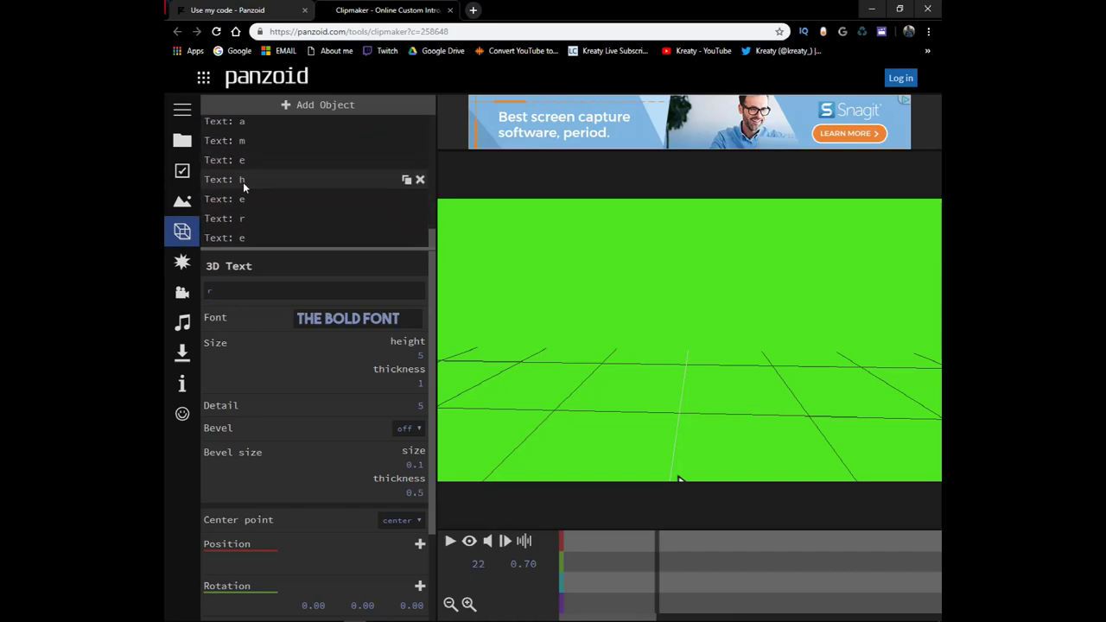
{"action": "scroll", "coordinate": [258, 221], "scroll_direction": "up", "scroll_amount": 3}
{"action": "scroll", "coordinate": [258, 216], "scroll_direction": "down", "scroll_amount": 4}
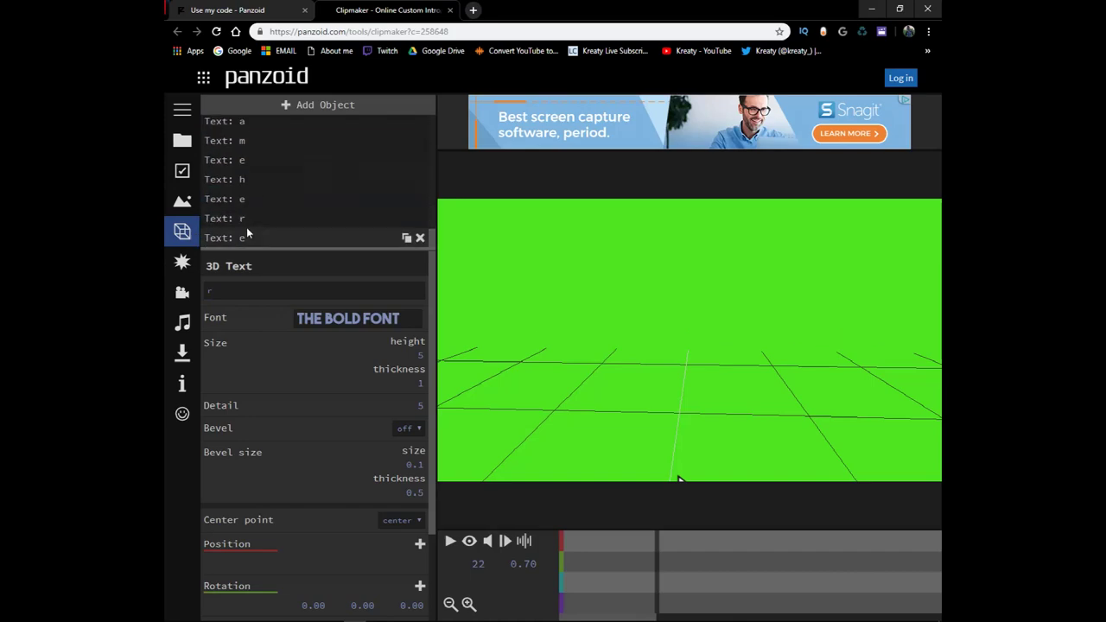
{"action": "scroll", "coordinate": [273, 173], "scroll_direction": "down", "scroll_amount": 1}
{"action": "scroll", "coordinate": [274, 185], "scroll_direction": "up", "scroll_amount": 1}
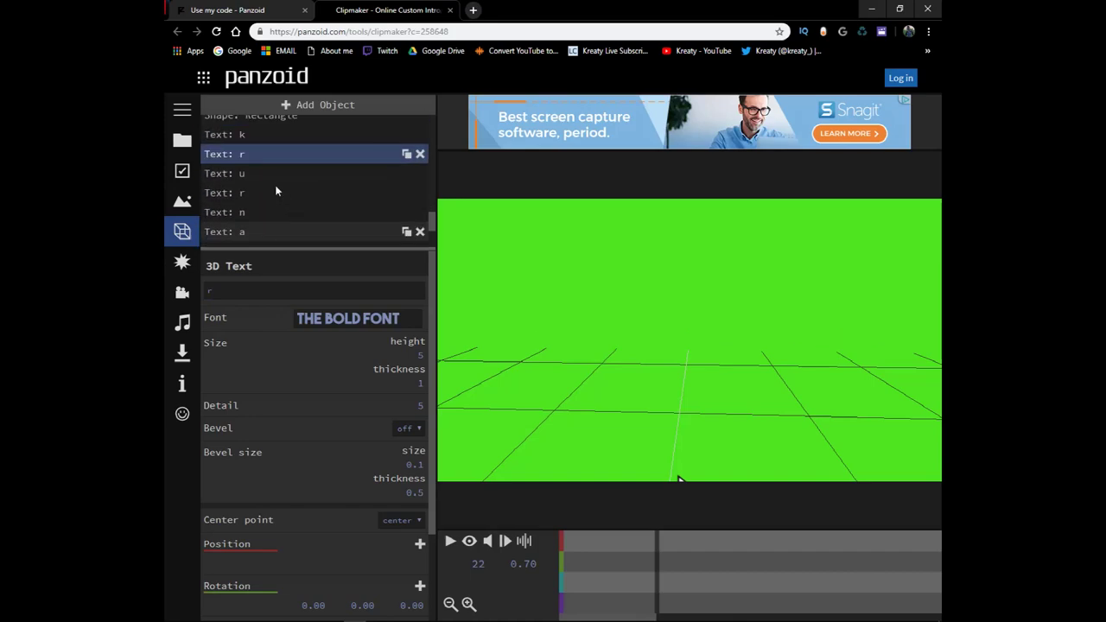
{"action": "scroll", "coordinate": [275, 185], "scroll_direction": "down", "scroll_amount": 3}
{"action": "scroll", "coordinate": [270, 177], "scroll_direction": "down", "scroll_amount": 2}
{"action": "scroll", "coordinate": [268, 190], "scroll_direction": "up", "scroll_amount": 1}
{"action": "scroll", "coordinate": [273, 199], "scroll_direction": "down", "scroll_amount": 1}
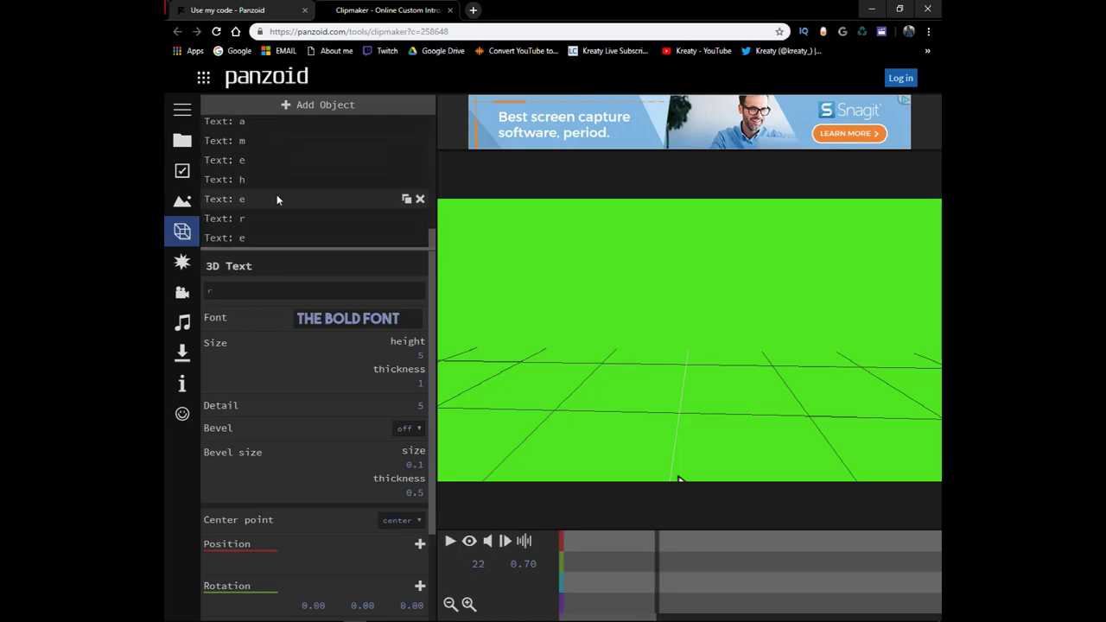
{"action": "left_click", "coordinate": [420, 199]}
{"action": "left_click", "coordinate": [420, 199]}
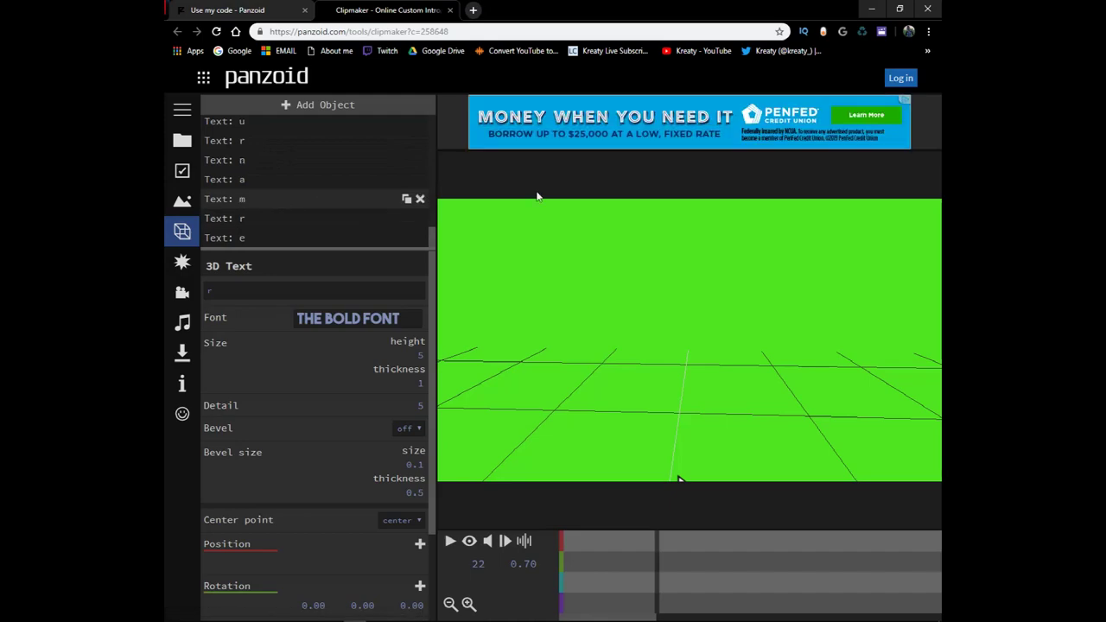
- Check the download settings, keeping balanced render mode and .mkv output format
{"action": "right_click", "coordinate": [183, 341]}
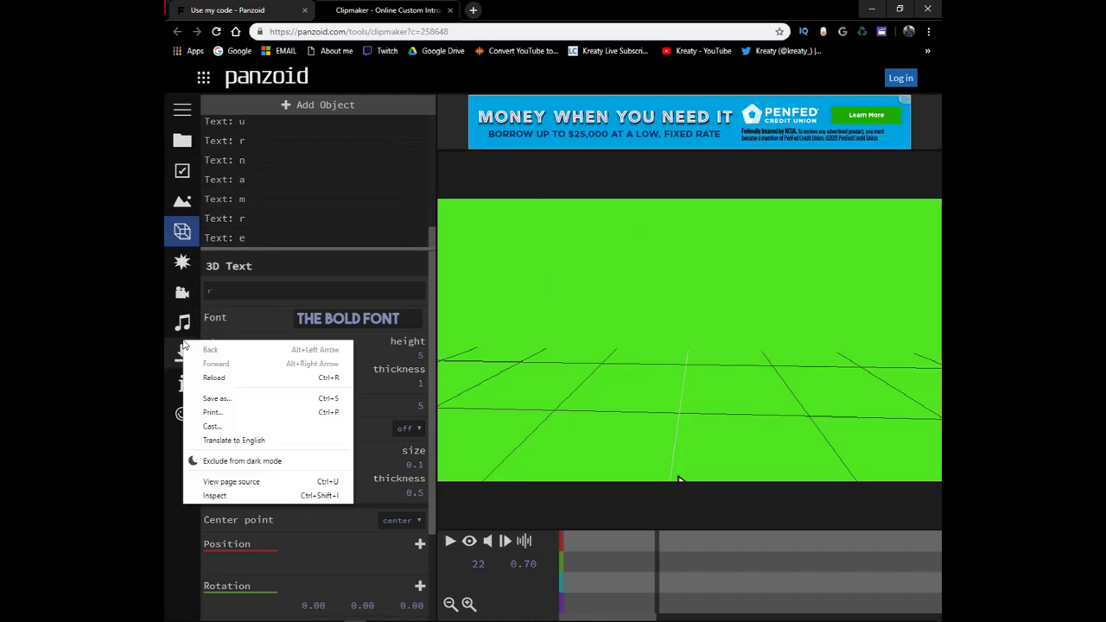
{"action": "left_click", "coordinate": [181, 350]}
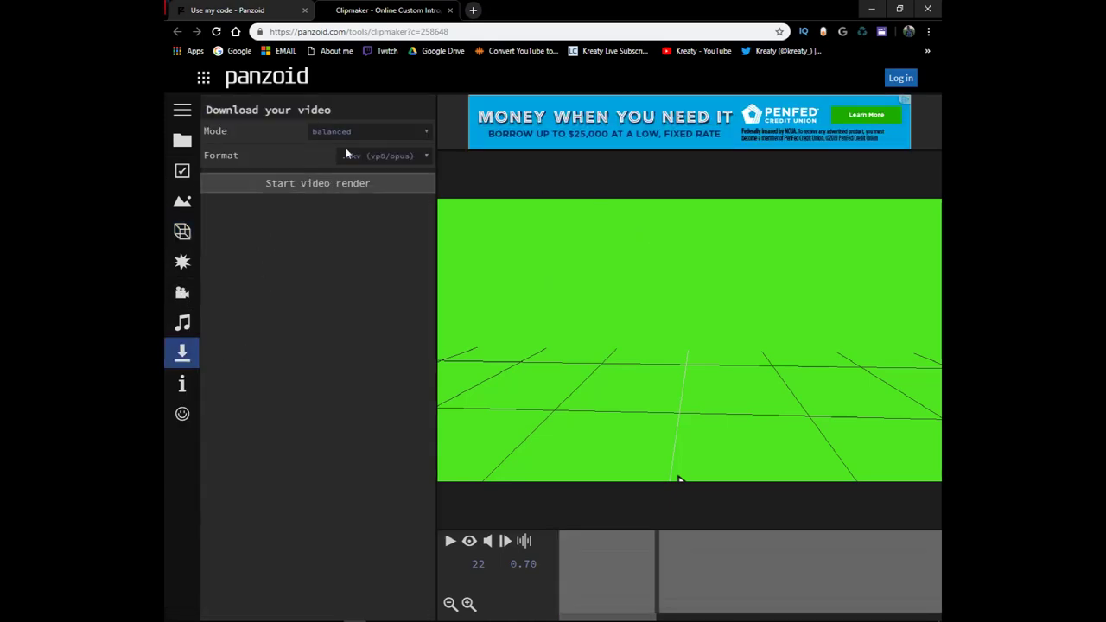
{"action": "left_click", "coordinate": [364, 129]}
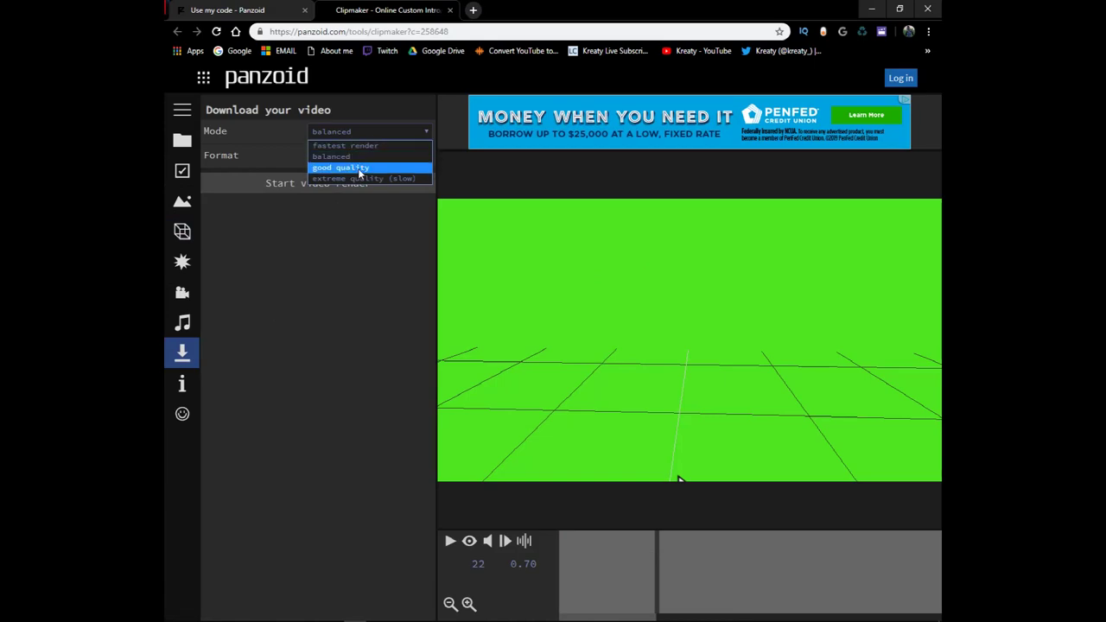
{"action": "left_click", "coordinate": [316, 251]}
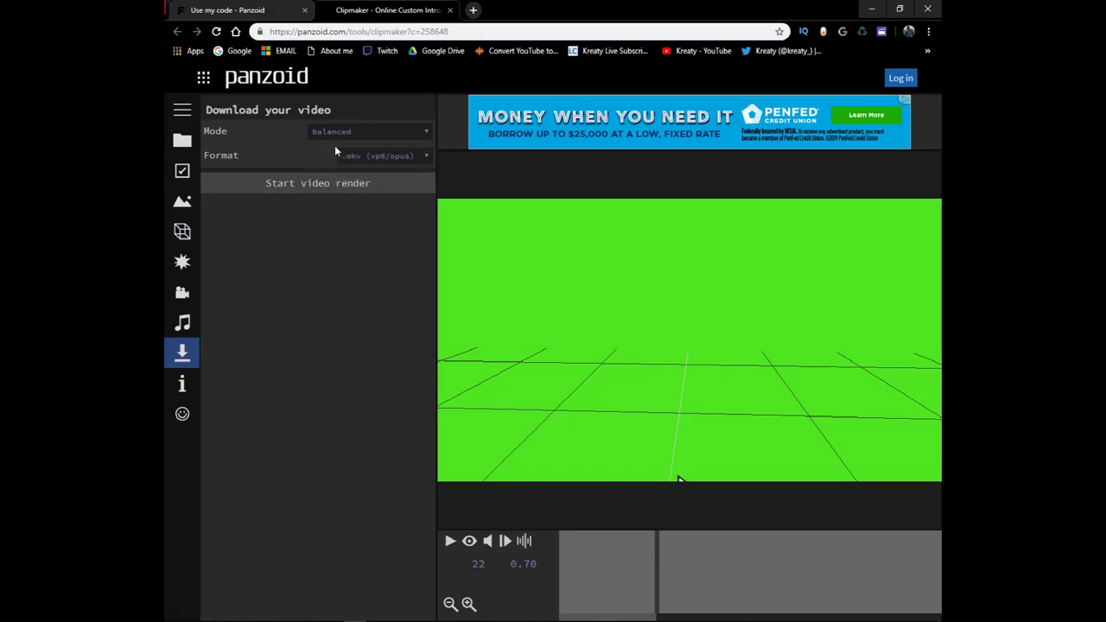
{"action": "left_click", "coordinate": [346, 131]}
{"action": "left_click", "coordinate": [307, 228]}
{"action": "left_click", "coordinate": [403, 158]}
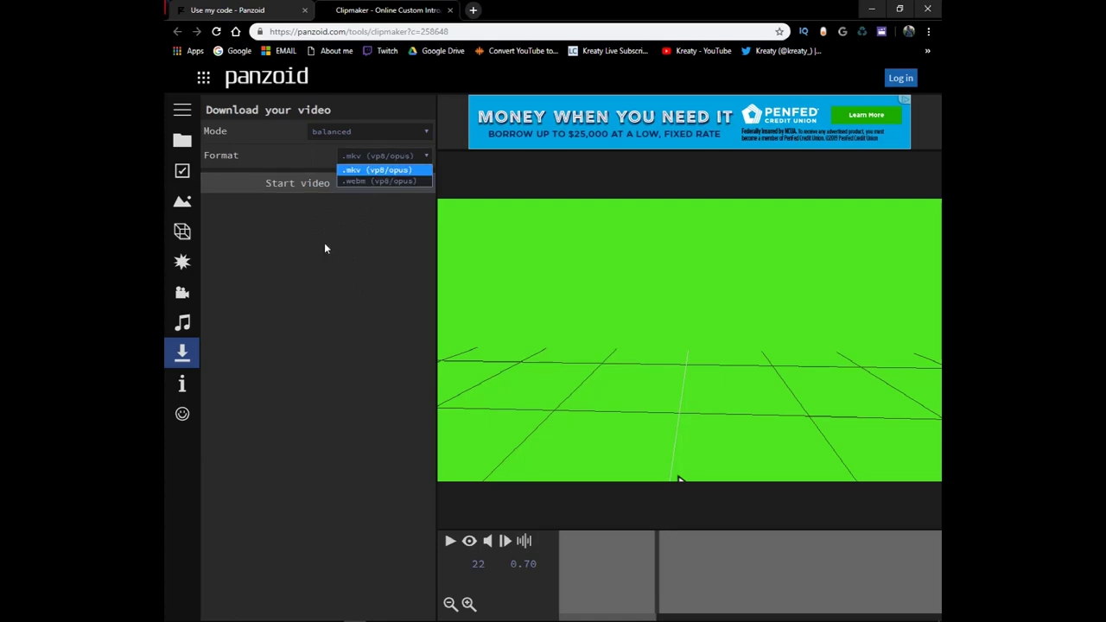
{"action": "left_click", "coordinate": [324, 249]}
- Close the Clipmaker editor tab
{"action": "left_click", "coordinate": [221, 10]}
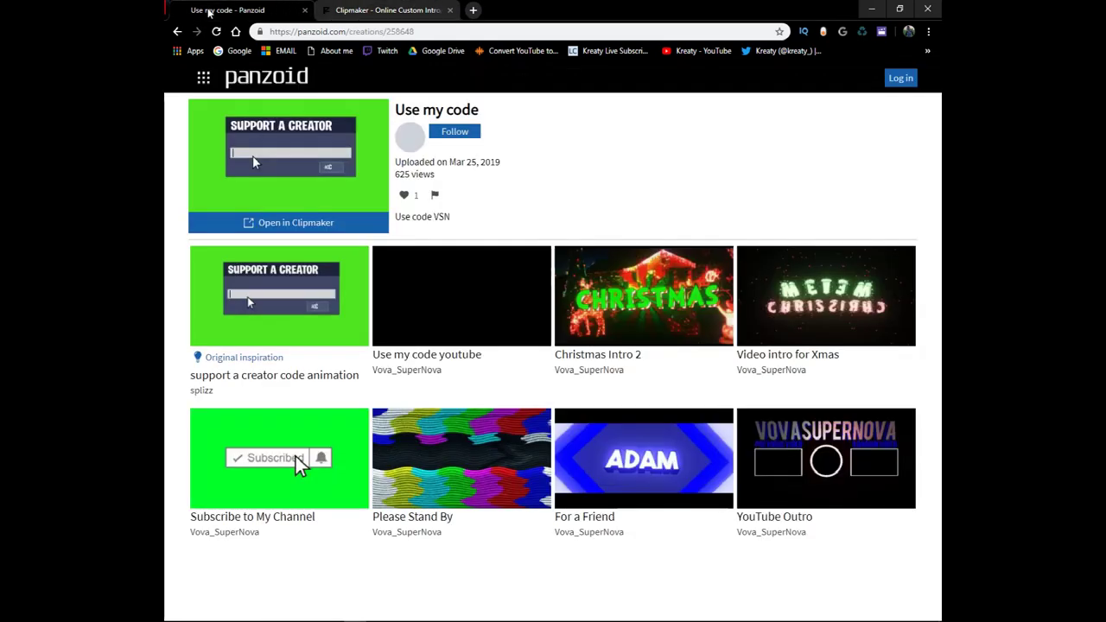
{"action": "left_click", "coordinate": [352, 8]}
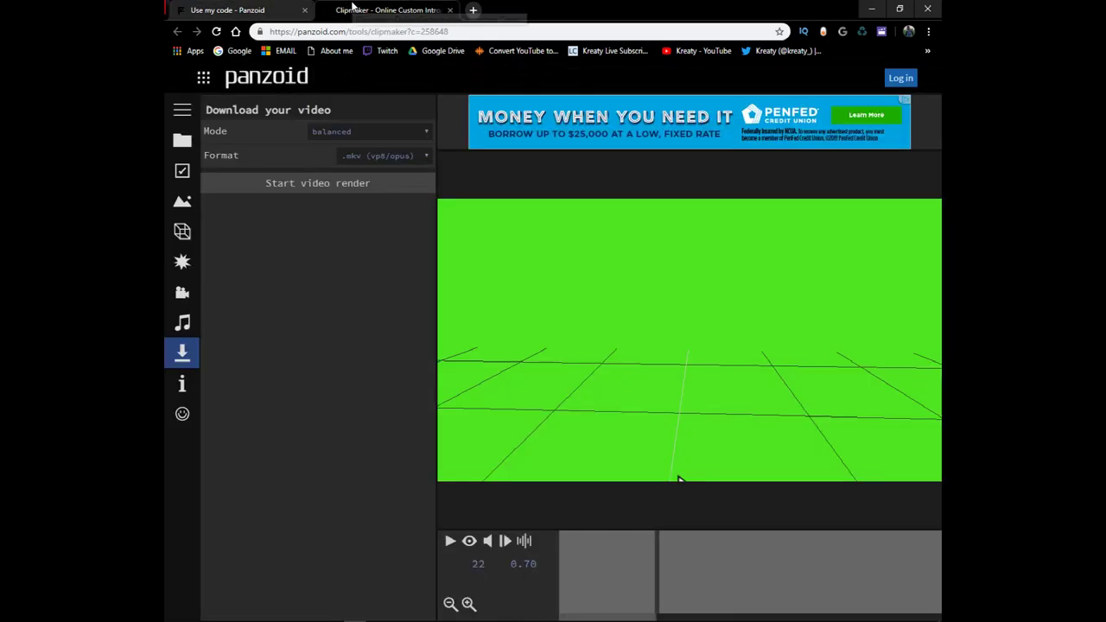
{"action": "left_click", "coordinate": [449, 9]}
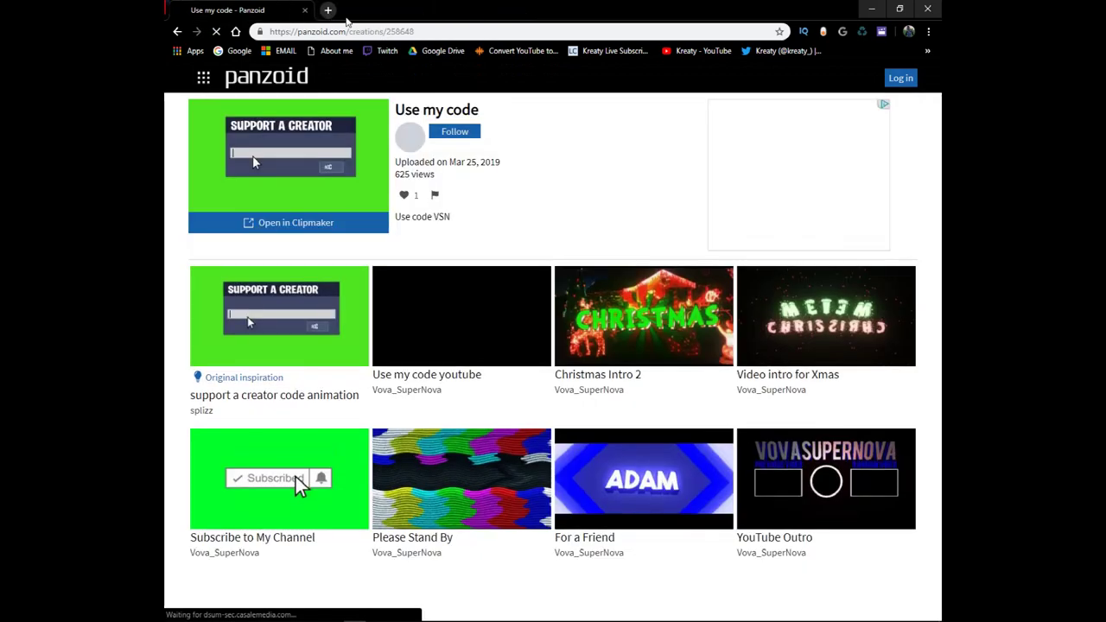
- List the channel's uploads in YouTube Studio and open options for SUPPORT A CREATOR INTRO
{"action": "left_click", "coordinate": [676, 52]}
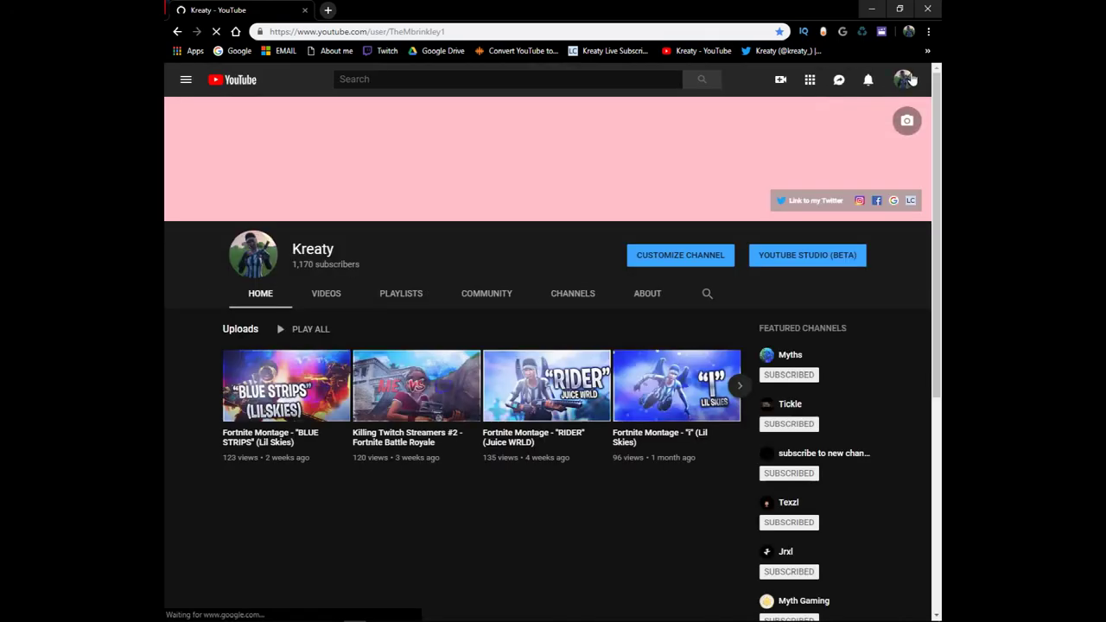
{"action": "left_click", "coordinate": [905, 81]}
{"action": "left_click", "coordinate": [825, 210]}
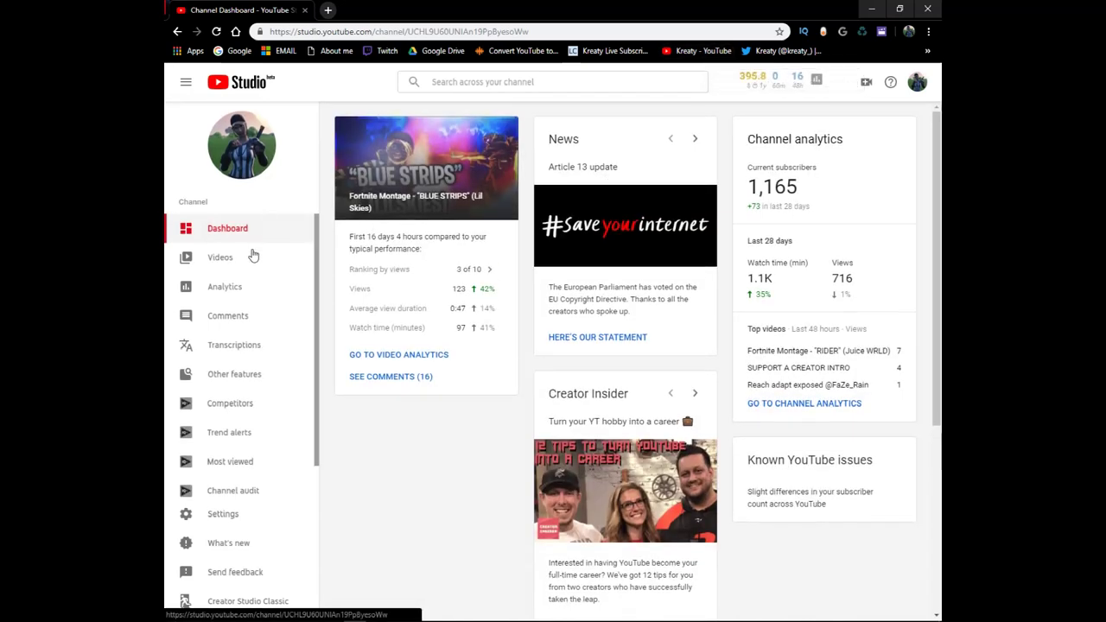
{"action": "left_click", "coordinate": [249, 258]}
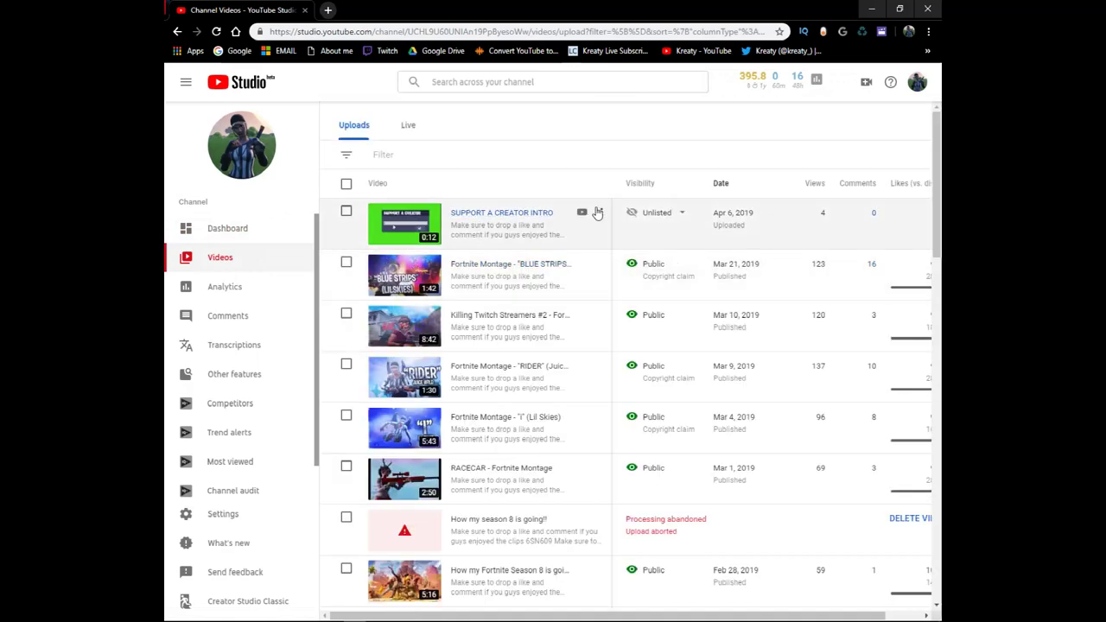
{"action": "left_click", "coordinate": [600, 215]}
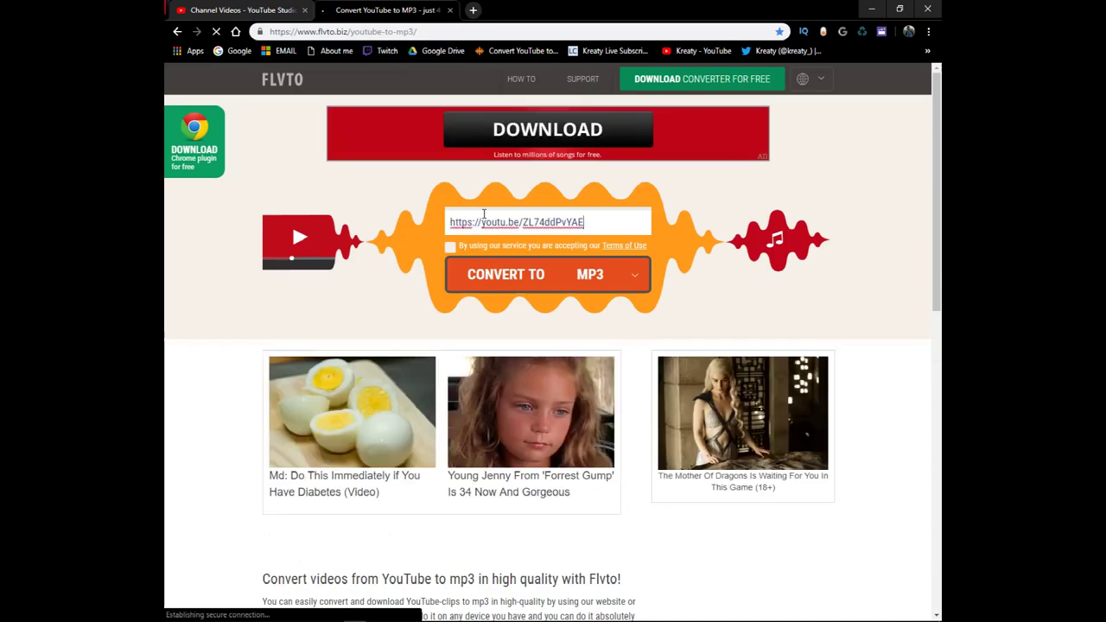
- Accept FLVTO's terms, switch conversion from MP3 to MP4, and close the converter tab
{"action": "left_click", "coordinate": [450, 248]}
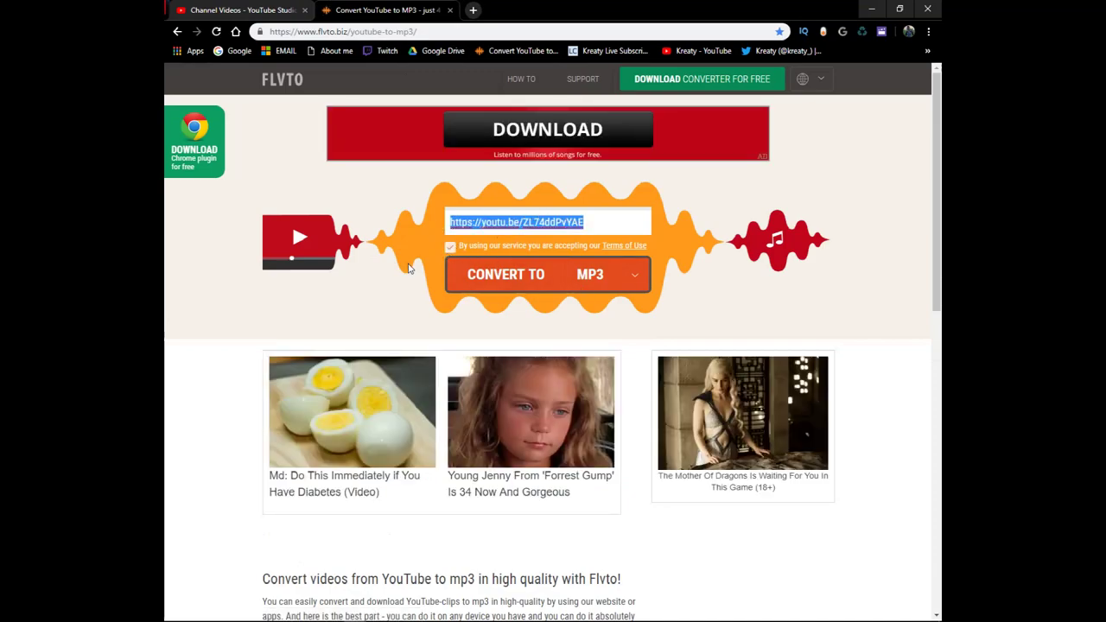
{"action": "left_click", "coordinate": [634, 274]}
{"action": "left_click", "coordinate": [594, 333]}
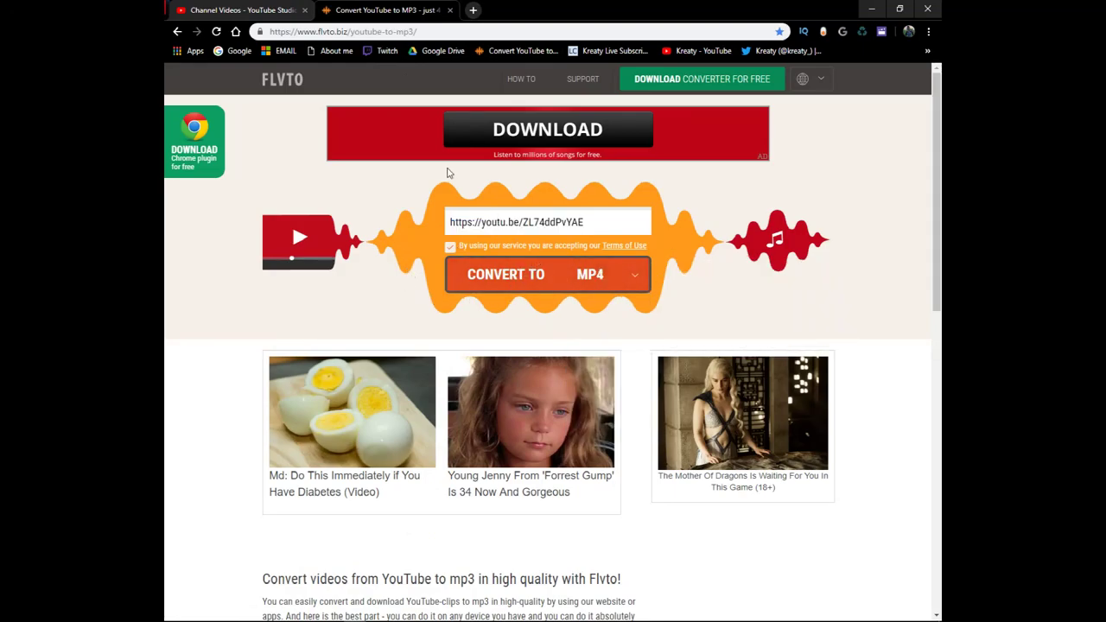
{"action": "left_click", "coordinate": [451, 9]}
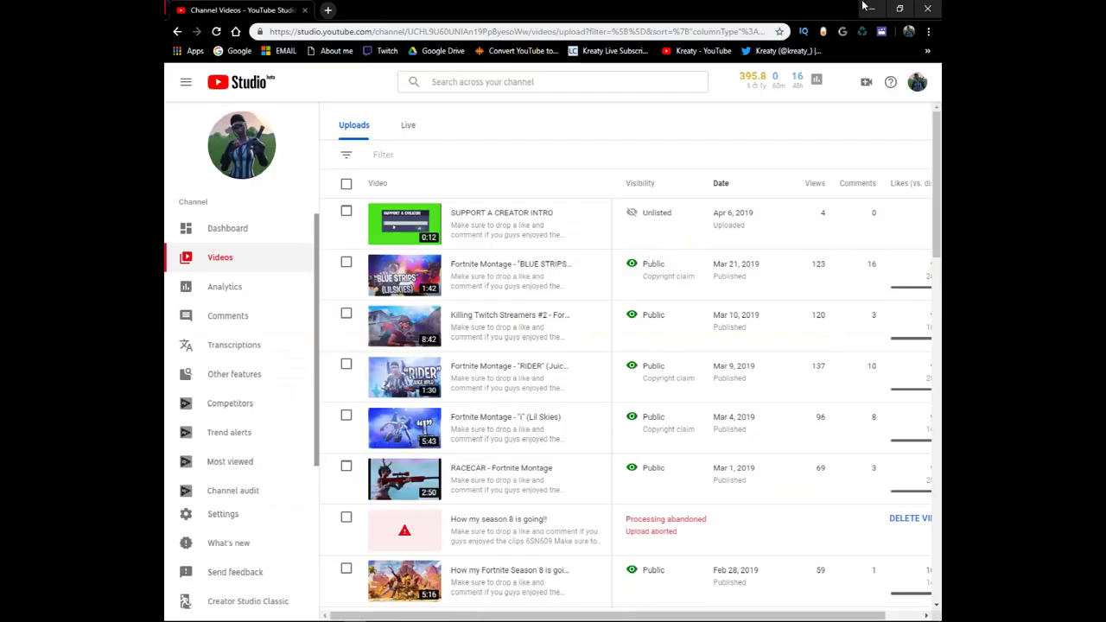
- Close the old VEGAS project without saving to start a fresh one
{"action": "left_click", "coordinate": [864, 8]}
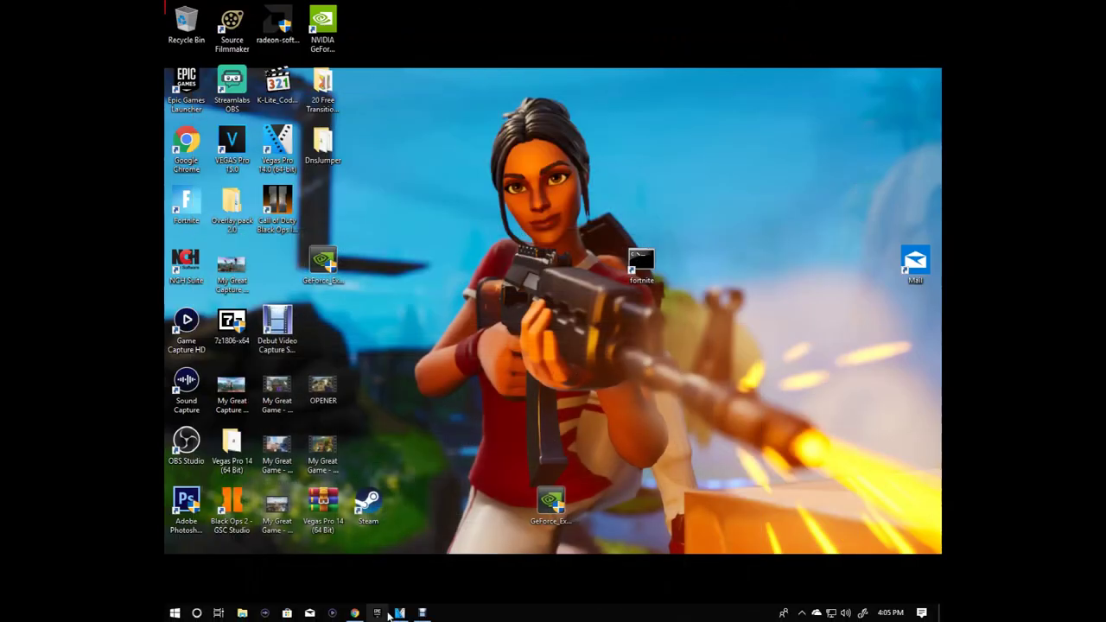
{"action": "left_click", "coordinate": [400, 613]}
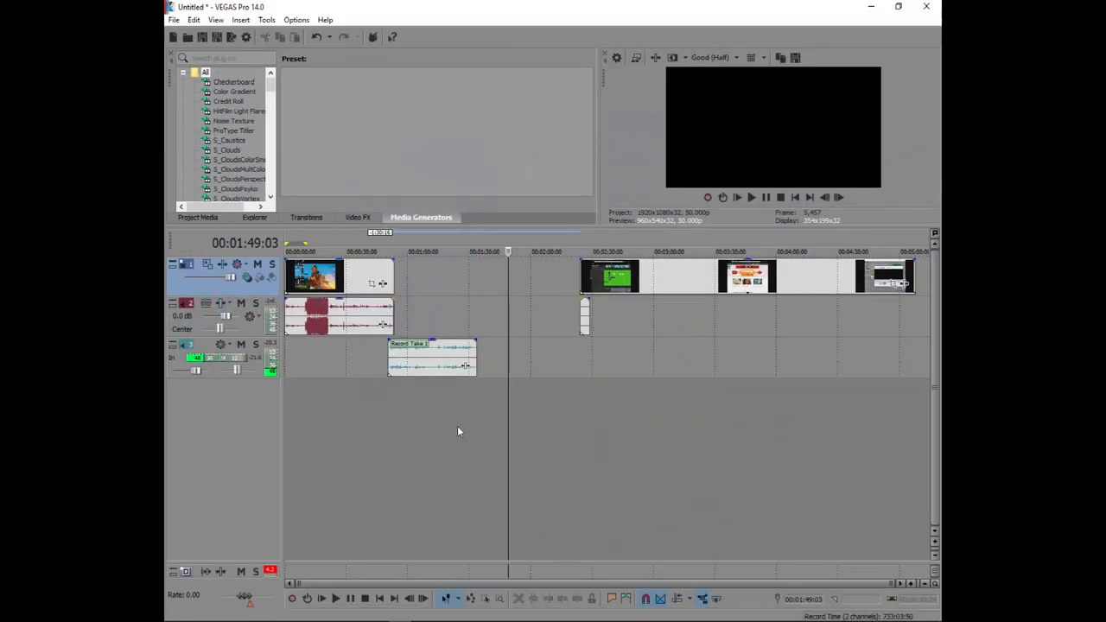
{"action": "key", "text": "alt+F4"}
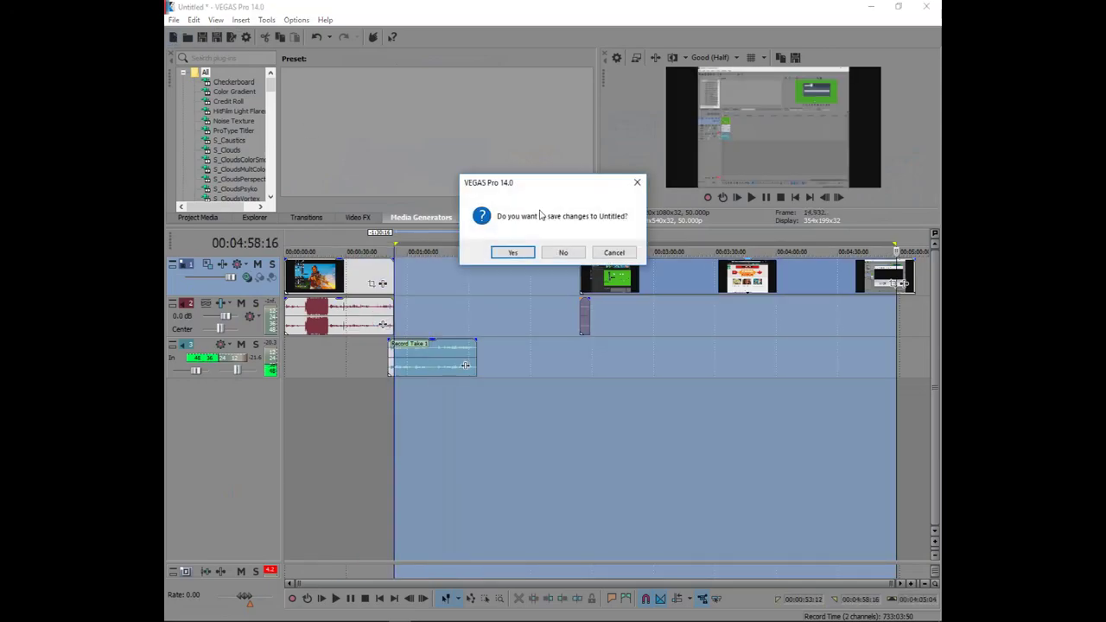
{"action": "left_click", "coordinate": [573, 253]}
- Open SUPPORT A CREATOR INTRO from the Downloads folder into VEGAS
{"action": "left_click", "coordinate": [174, 19]}
{"action": "left_click", "coordinate": [195, 44]}
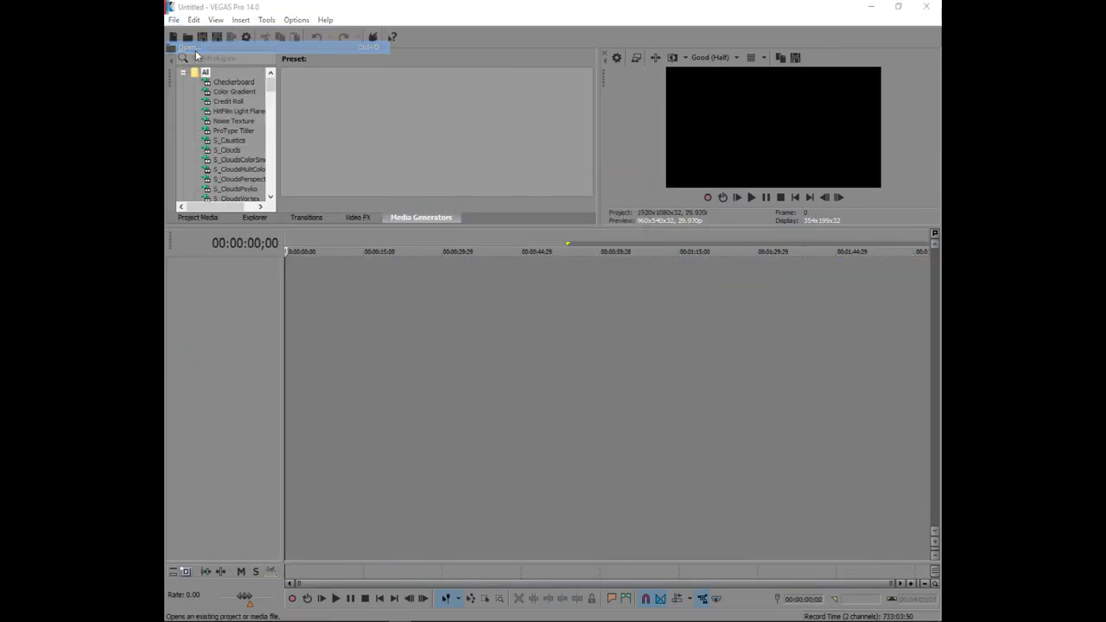
{"action": "scroll", "coordinate": [321, 224], "scroll_direction": "down", "scroll_amount": 5}
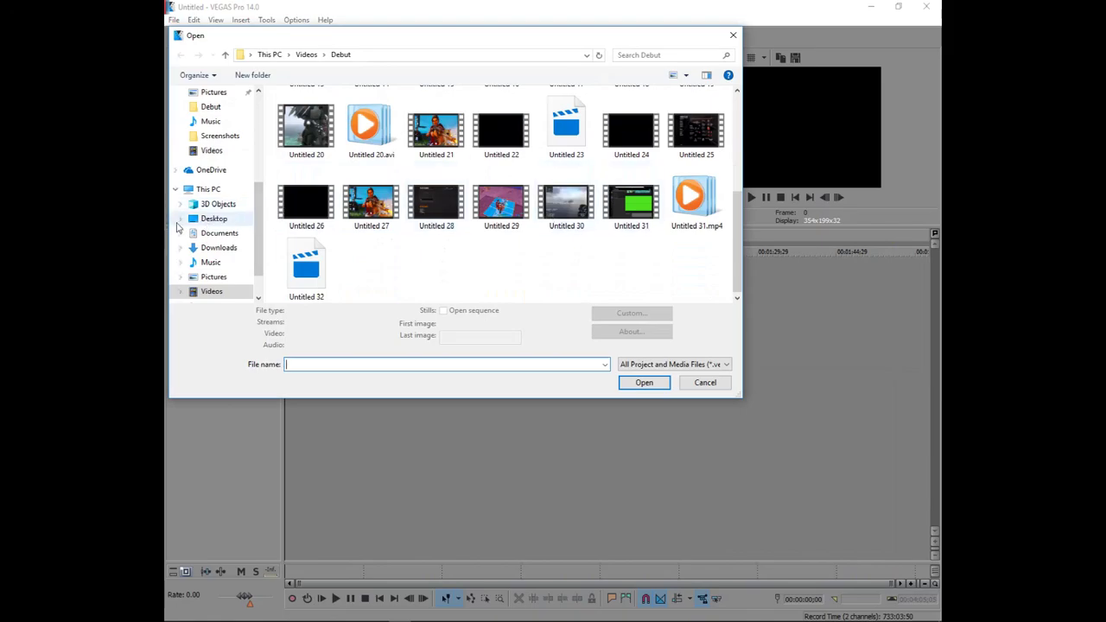
{"action": "left_click", "coordinate": [216, 249]}
{"action": "scroll", "coordinate": [604, 223], "scroll_direction": "down", "scroll_amount": 1}
{"action": "scroll", "coordinate": [605, 223], "scroll_direction": "down", "scroll_amount": 2}
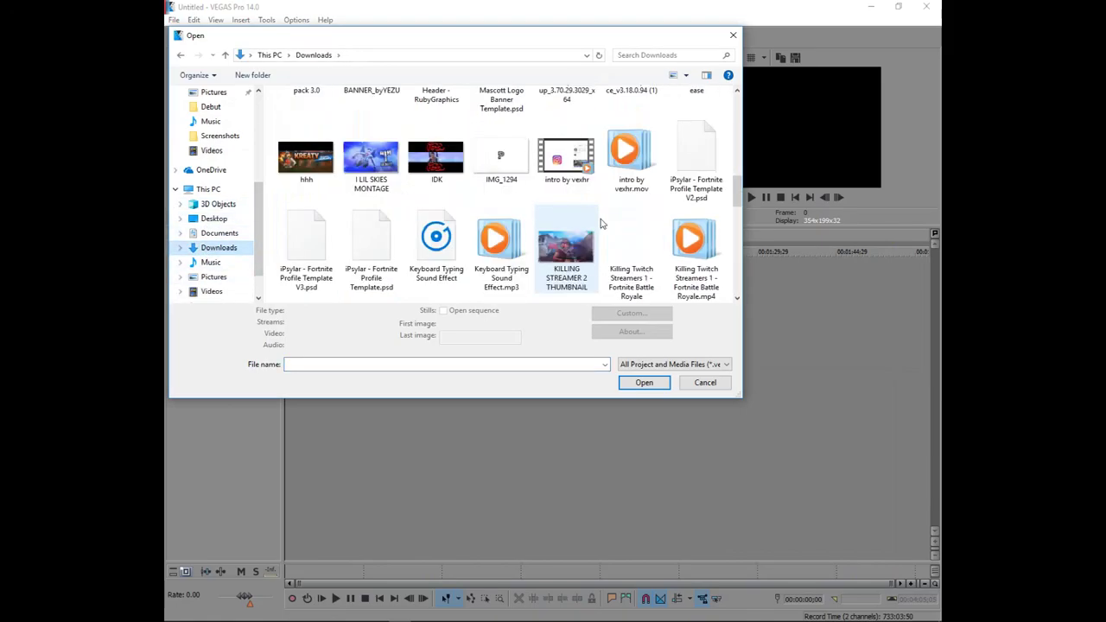
{"action": "scroll", "coordinate": [604, 223], "scroll_direction": "down", "scroll_amount": 2}
{"action": "scroll", "coordinate": [604, 223], "scroll_direction": "down", "scroll_amount": 2}
{"action": "scroll", "coordinate": [639, 243], "scroll_direction": "up", "scroll_amount": 2}
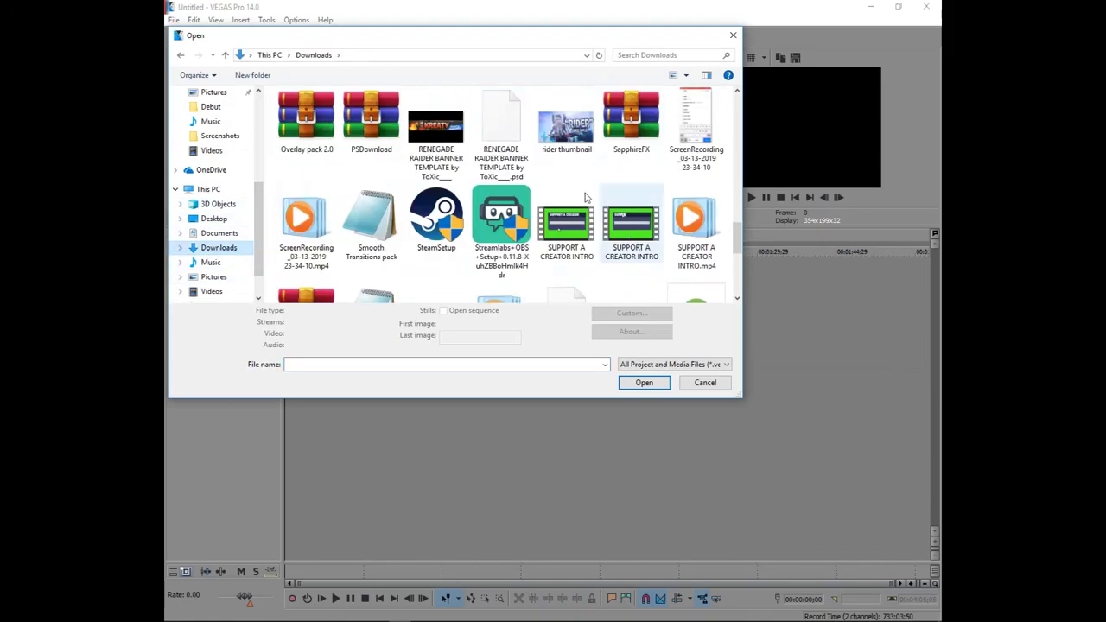
{"action": "left_click", "coordinate": [632, 225]}
- Place the intro clip at the timeline start, then browse the Open dialog's folders
{"action": "left_click", "coordinate": [644, 382]}
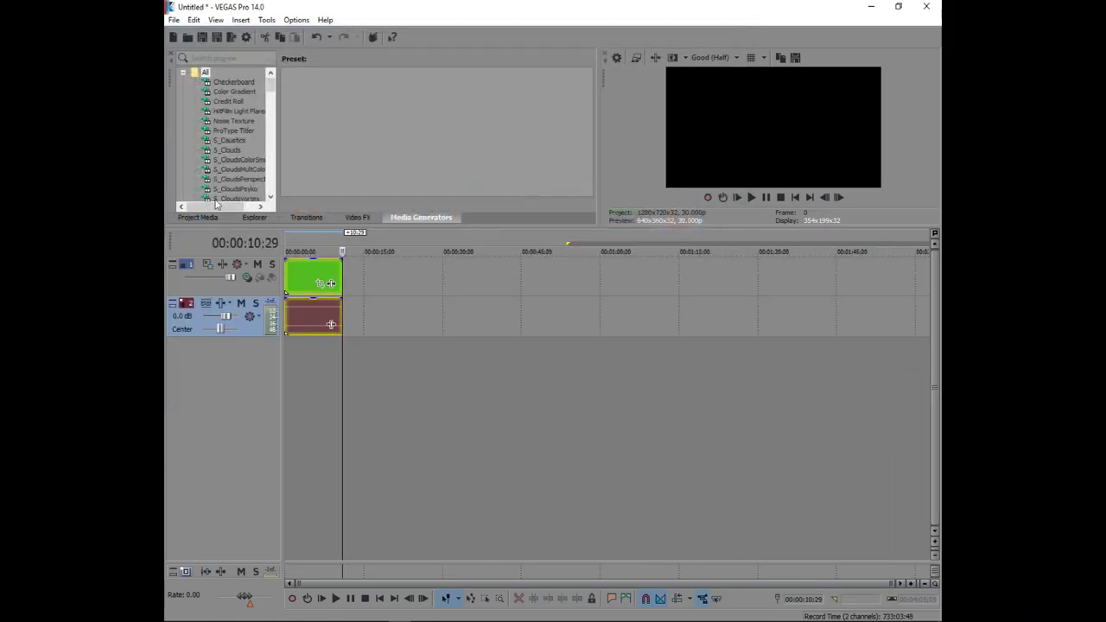
{"action": "key", "text": "Home"}
{"action": "left_click", "coordinate": [173, 19]}
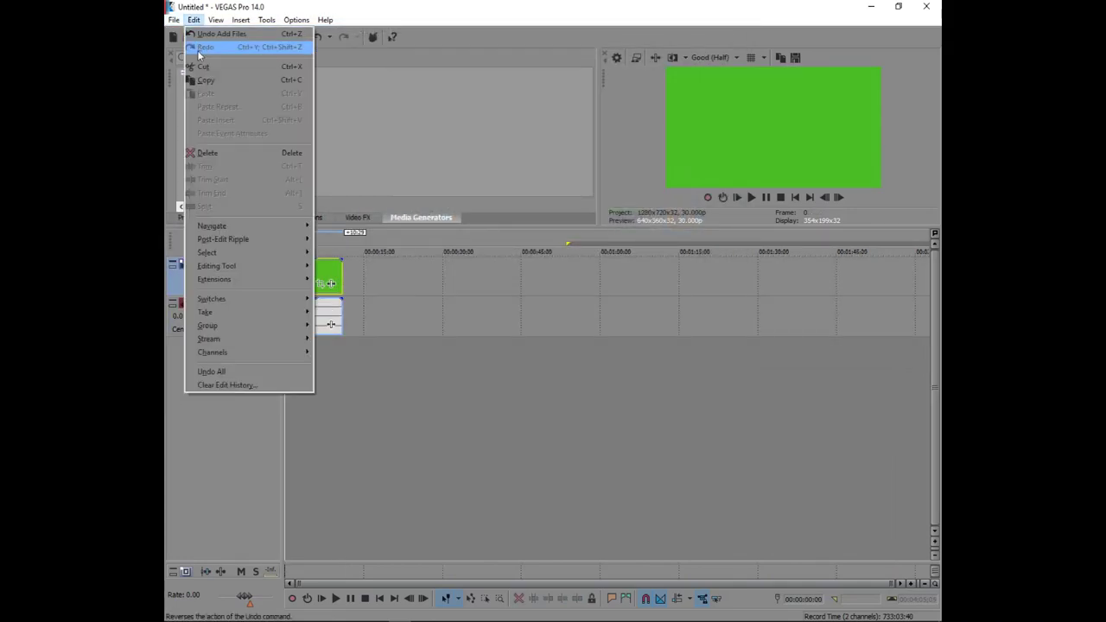
{"action": "left_click", "coordinate": [188, 47]}
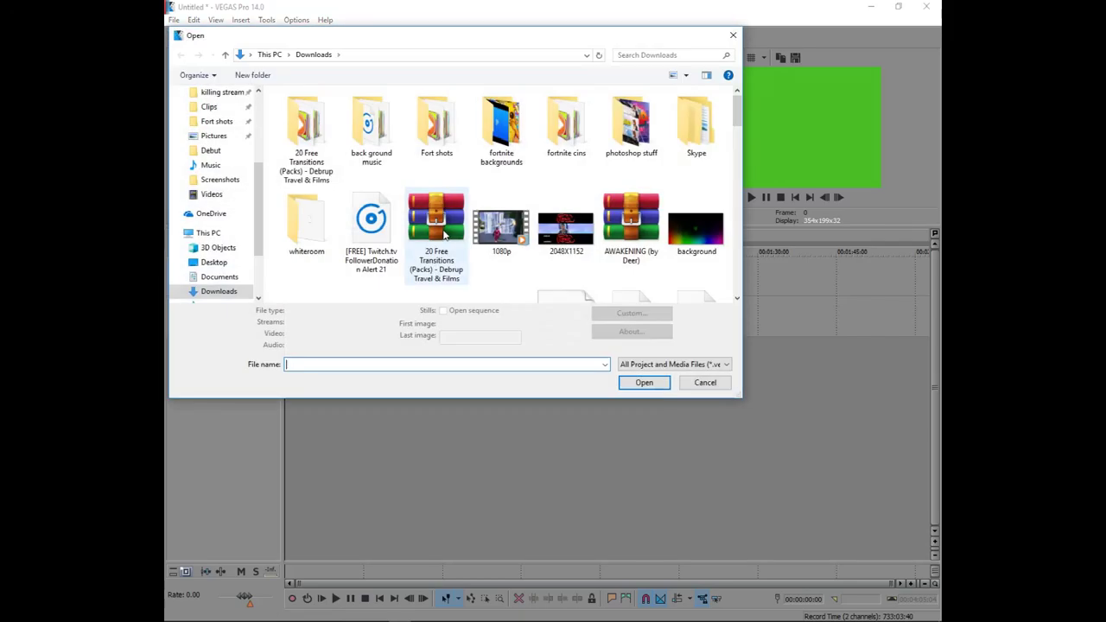
{"action": "scroll", "coordinate": [444, 235], "scroll_direction": "down", "scroll_amount": 3}
{"action": "scroll", "coordinate": [443, 234], "scroll_direction": "up", "scroll_amount": 3}
{"action": "scroll", "coordinate": [216, 205], "scroll_direction": "up", "scroll_amount": 1}
{"action": "scroll", "coordinate": [216, 155], "scroll_direction": "up", "scroll_amount": 1}
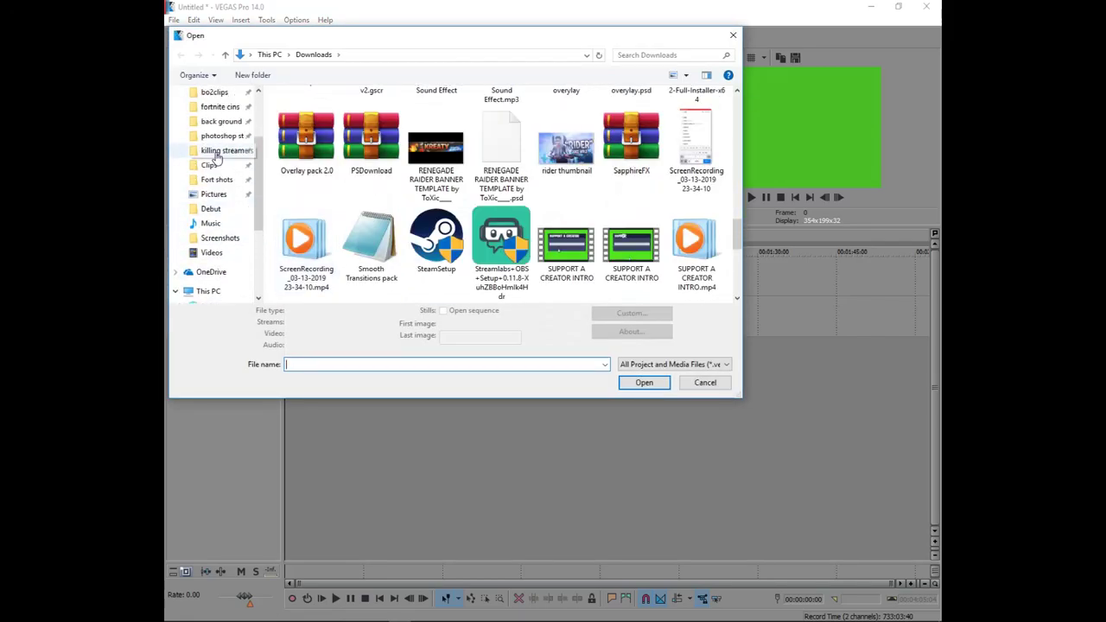
{"action": "scroll", "coordinate": [216, 156], "scroll_direction": "up", "scroll_amount": 1}
{"action": "scroll", "coordinate": [214, 156], "scroll_direction": "down", "scroll_amount": 3}
{"action": "scroll", "coordinate": [212, 154], "scroll_direction": "down", "scroll_amount": 3}
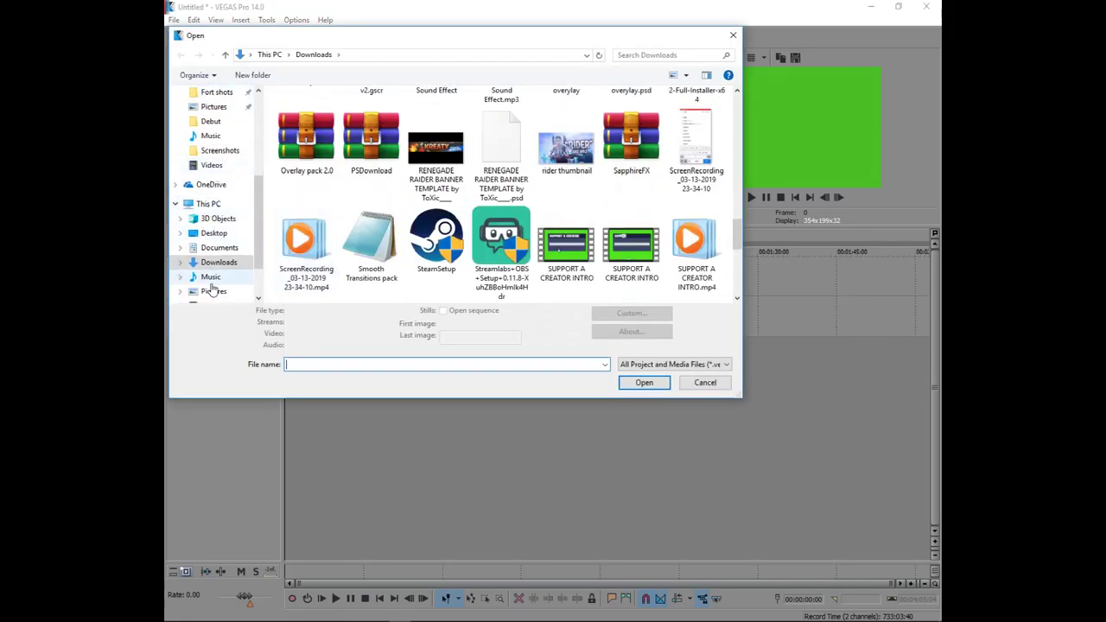
- Import the 'intro song i guses' MP3 from the Music folder onto the timeline
{"action": "left_click", "coordinate": [210, 277]}
{"action": "scroll", "coordinate": [414, 216], "scroll_direction": "down", "scroll_amount": 4}
{"action": "left_click", "coordinate": [316, 195]}
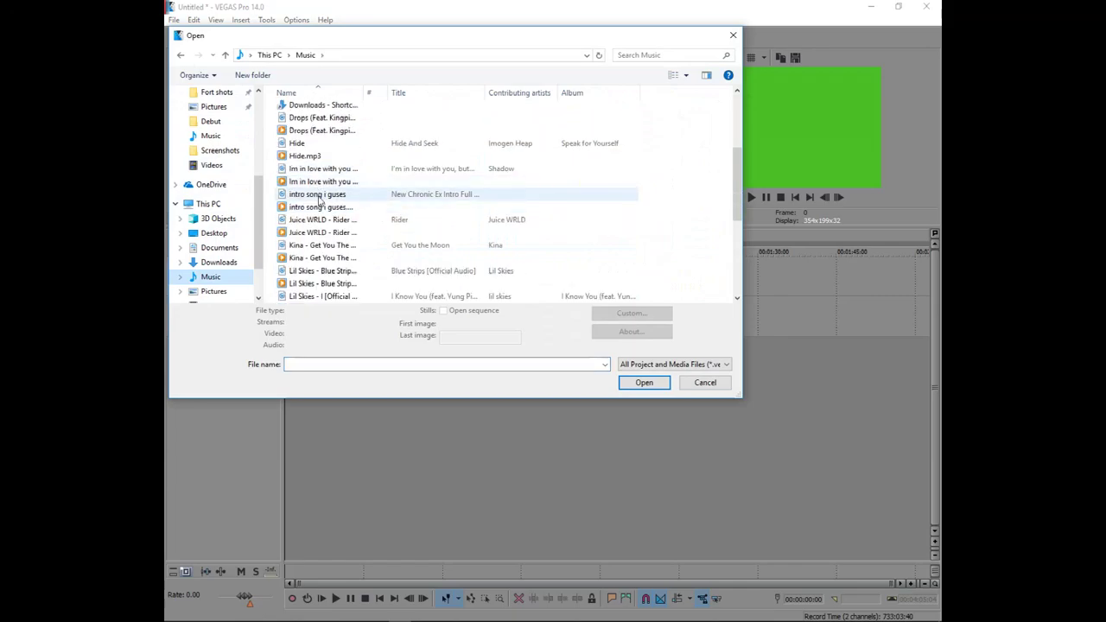
{"action": "scroll", "coordinate": [441, 252], "scroll_direction": "up", "scroll_amount": 1}
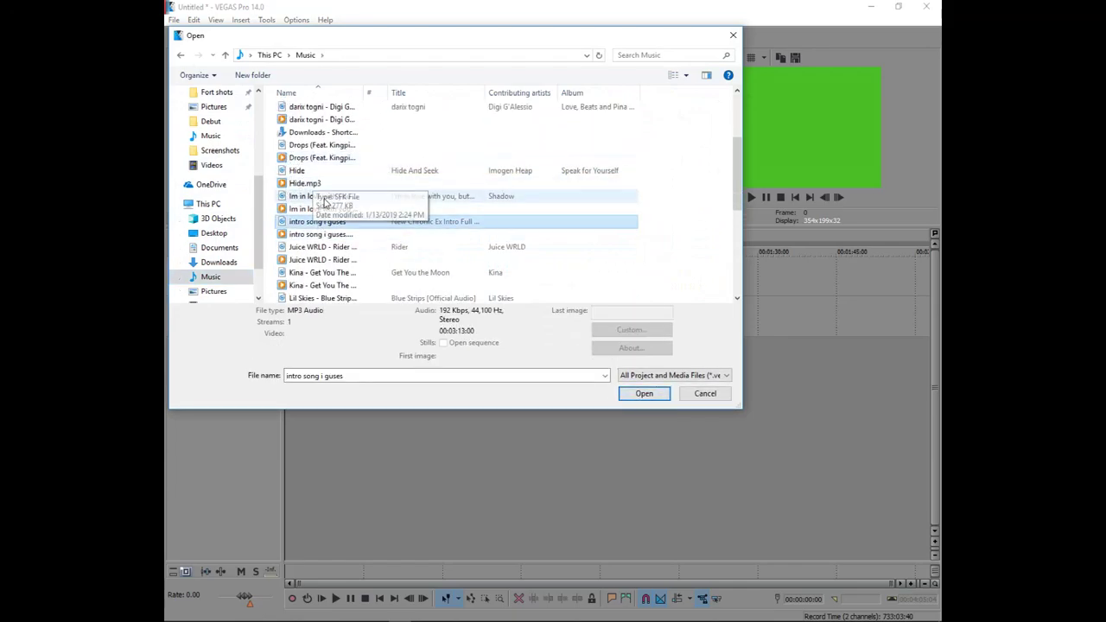
{"action": "left_click", "coordinate": [414, 195]}
{"action": "left_click", "coordinate": [644, 393]}
- Move the music onto its own track and split it at about 15 seconds
{"action": "left_click", "coordinate": [398, 315]}
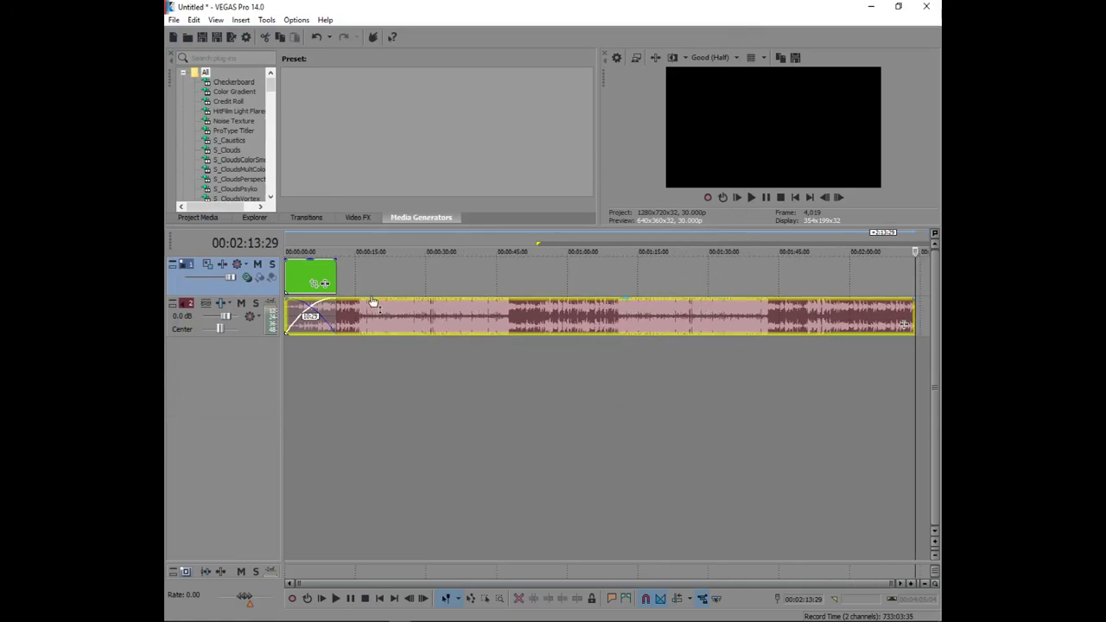
{"action": "scroll", "coordinate": [384, 312], "scroll_direction": "down", "scroll_amount": 1}
{"action": "left_click_drag", "start_coordinate": [372, 347], "coordinate": [359, 346]}
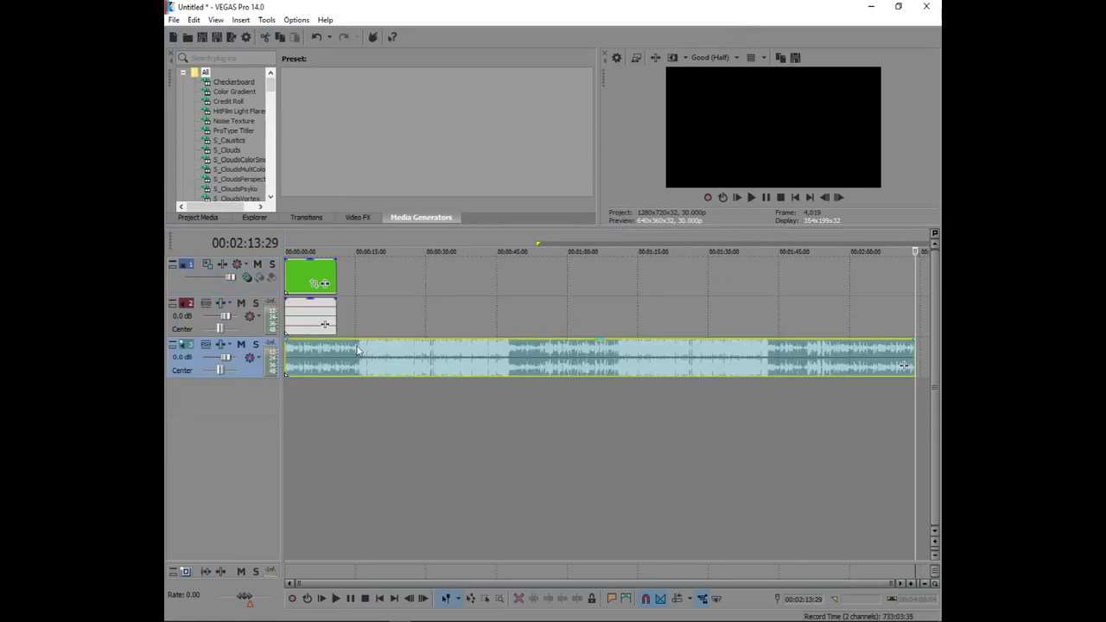
{"action": "left_click", "coordinate": [359, 346]}
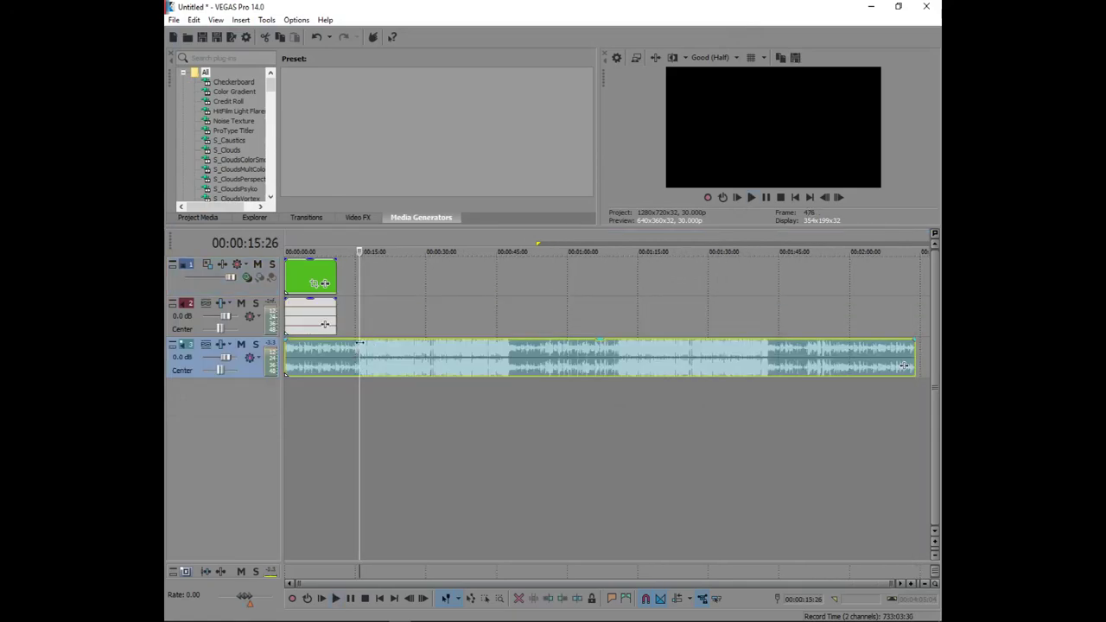
{"action": "left_click", "coordinate": [361, 344]}
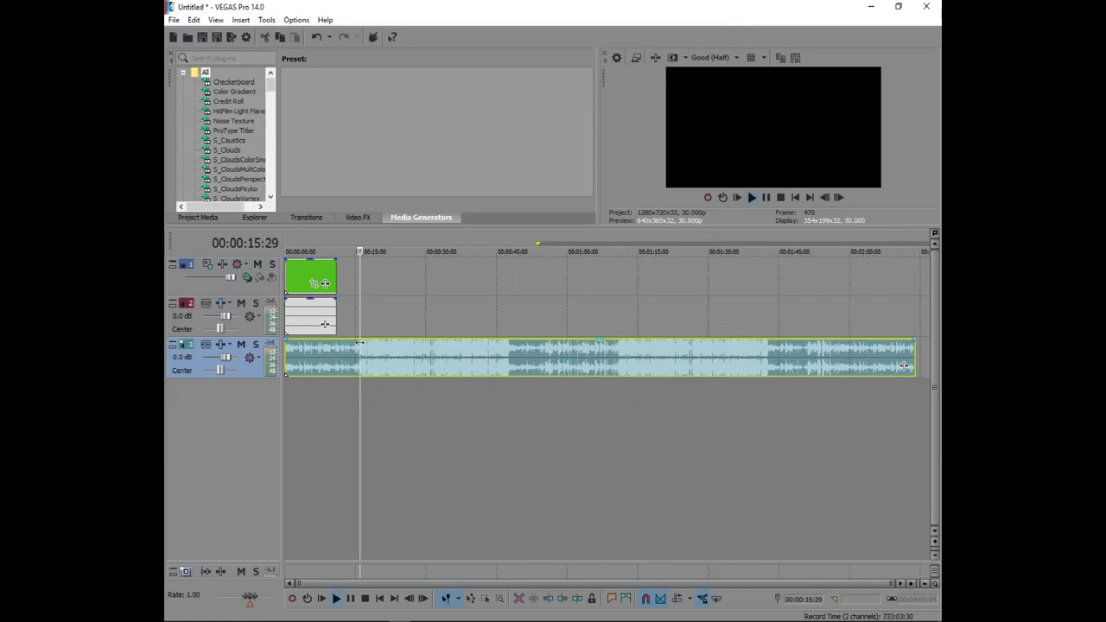
{"action": "key", "text": "space"}
{"action": "key", "text": "space"}
{"action": "key", "text": "s"}
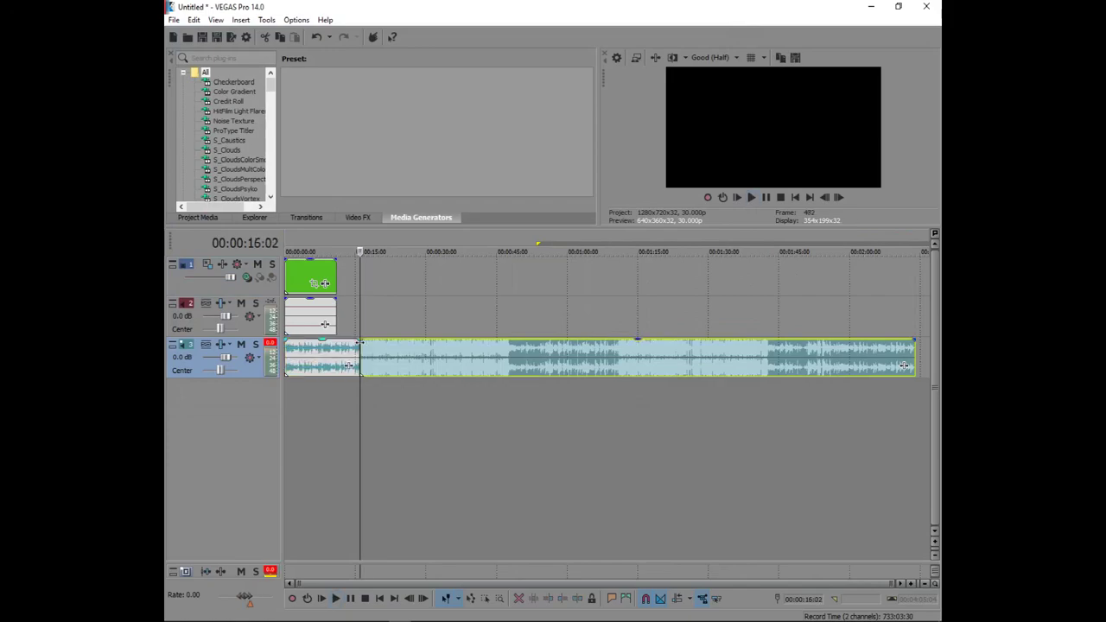
- Delete the song's opening 15 seconds and slide the rest to the timeline start
{"action": "left_click", "coordinate": [346, 354]}
{"action": "right_click", "coordinate": [346, 355]}
{"action": "left_click", "coordinate": [363, 353]}
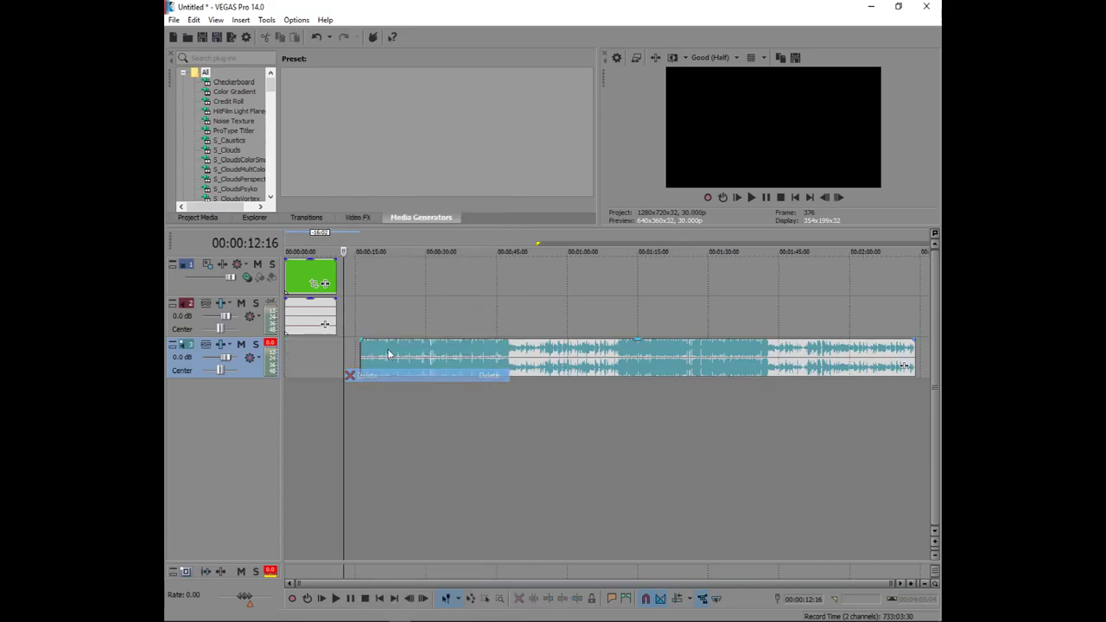
{"action": "left_click_drag", "start_coordinate": [378, 345], "coordinate": [320, 345]}
{"action": "left_click", "coordinate": [292, 280]}
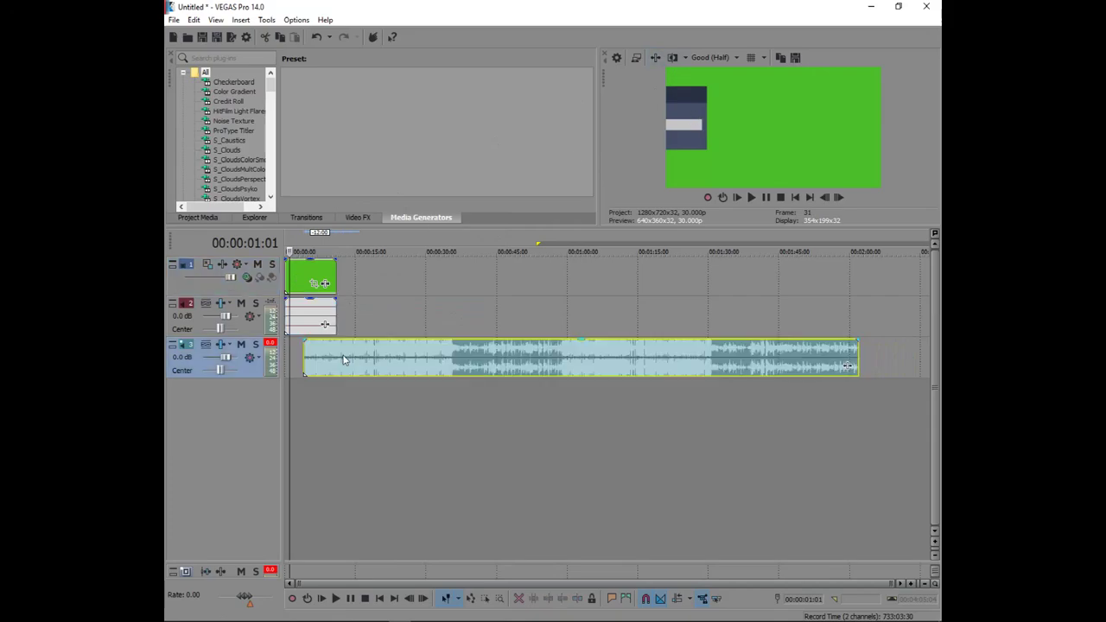
{"action": "left_click_drag", "start_coordinate": [346, 359], "coordinate": [331, 350]}
{"action": "scroll", "coordinate": [832, 365], "scroll_direction": "up", "scroll_amount": 3}
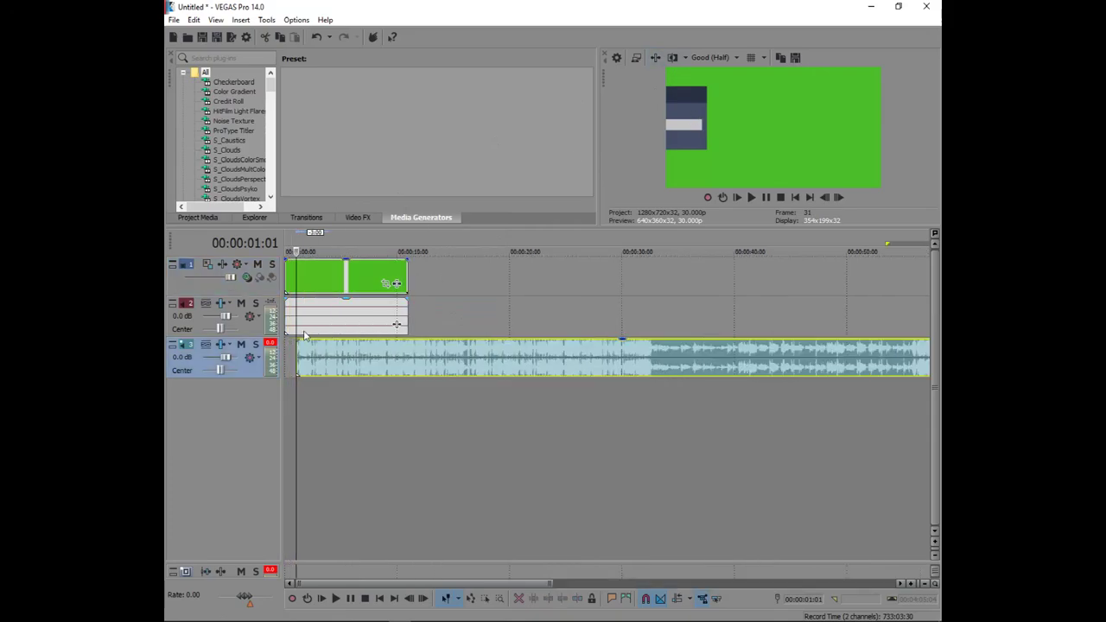
{"action": "scroll", "coordinate": [735, 354], "scroll_direction": "up", "scroll_amount": 5}
{"action": "scroll", "coordinate": [635, 347], "scroll_direction": "up", "scroll_amount": 5}
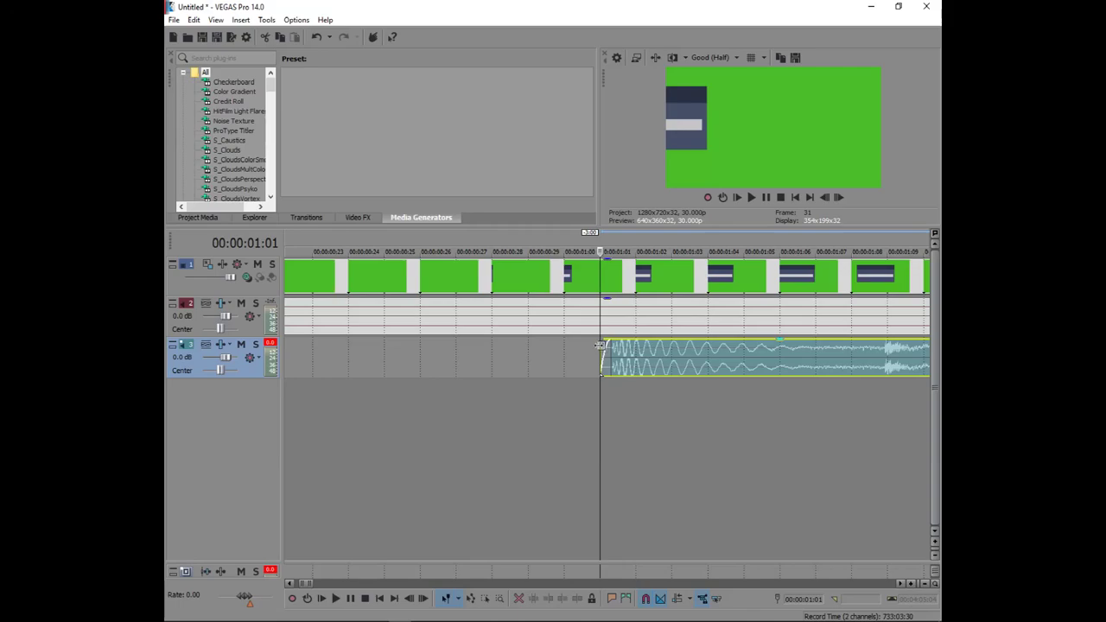
{"action": "left_click_drag", "start_coordinate": [599, 346], "coordinate": [256, 358]}
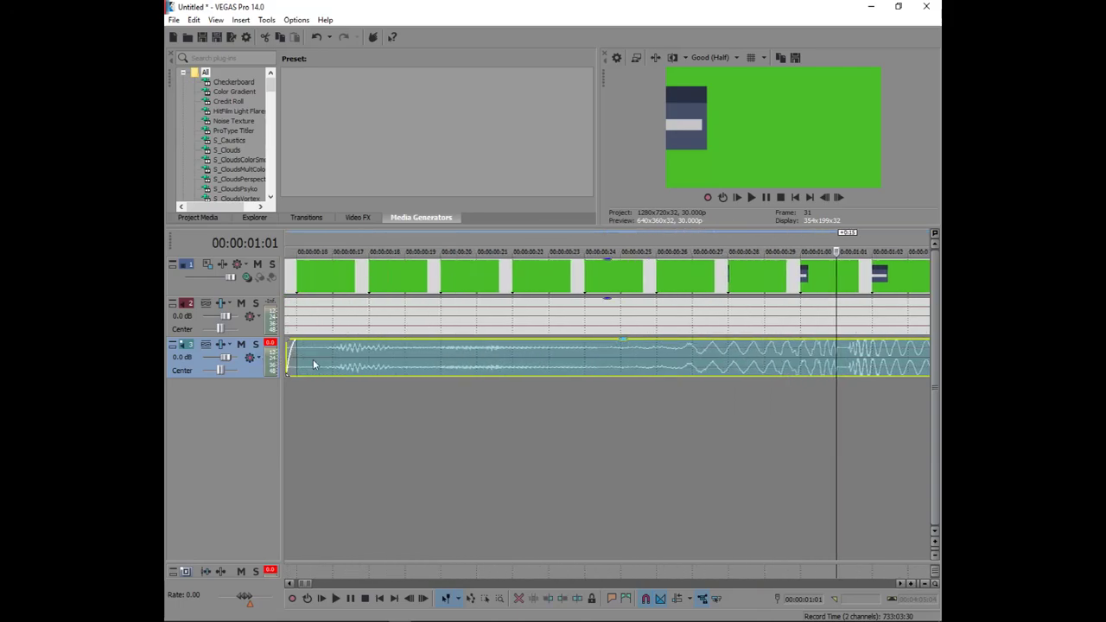
{"action": "scroll", "coordinate": [314, 365], "scroll_direction": "down", "scroll_amount": 3}
{"action": "scroll", "coordinate": [366, 348], "scroll_direction": "down", "scroll_amount": 3}
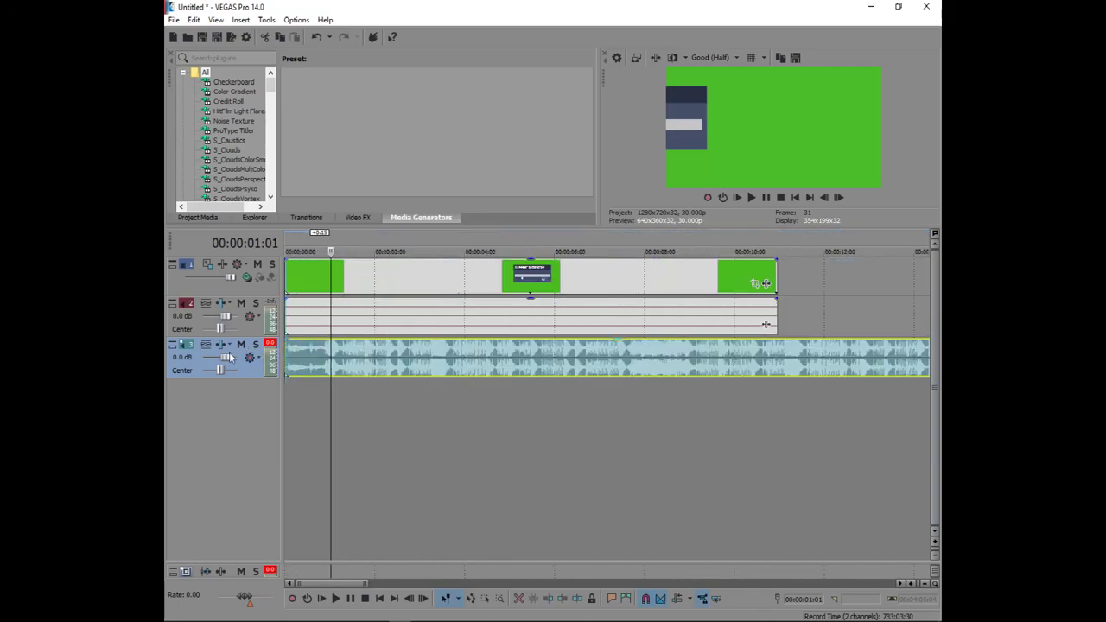
{"action": "scroll", "coordinate": [259, 372], "scroll_direction": "down", "scroll_amount": 5}
{"action": "left_click", "coordinate": [284, 390]}
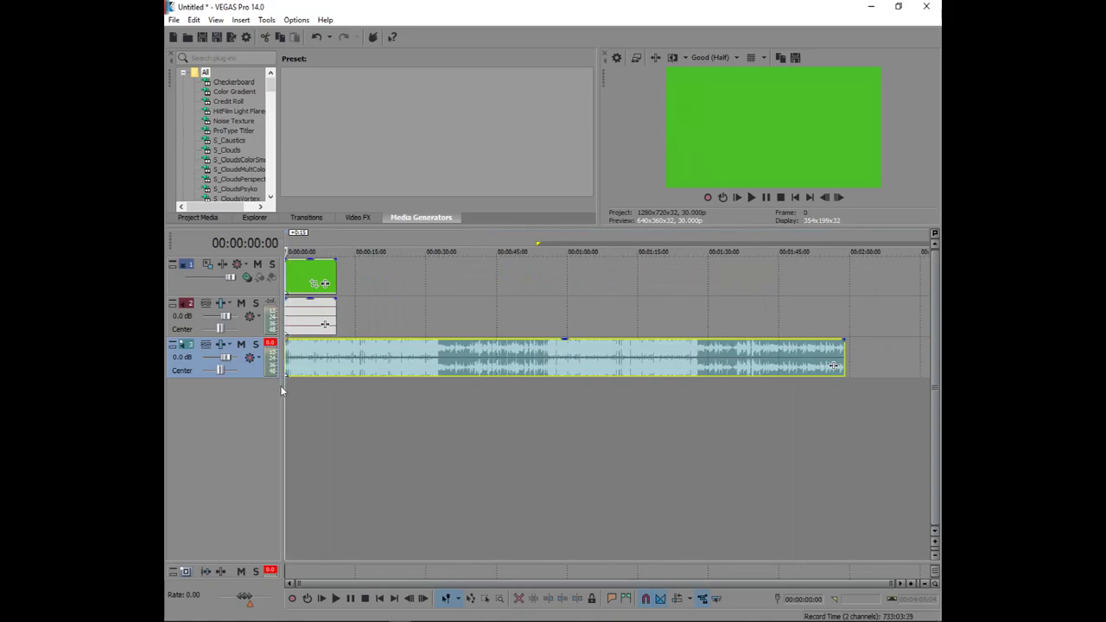
{"action": "key", "text": "space"}
{"action": "key", "text": "space"}
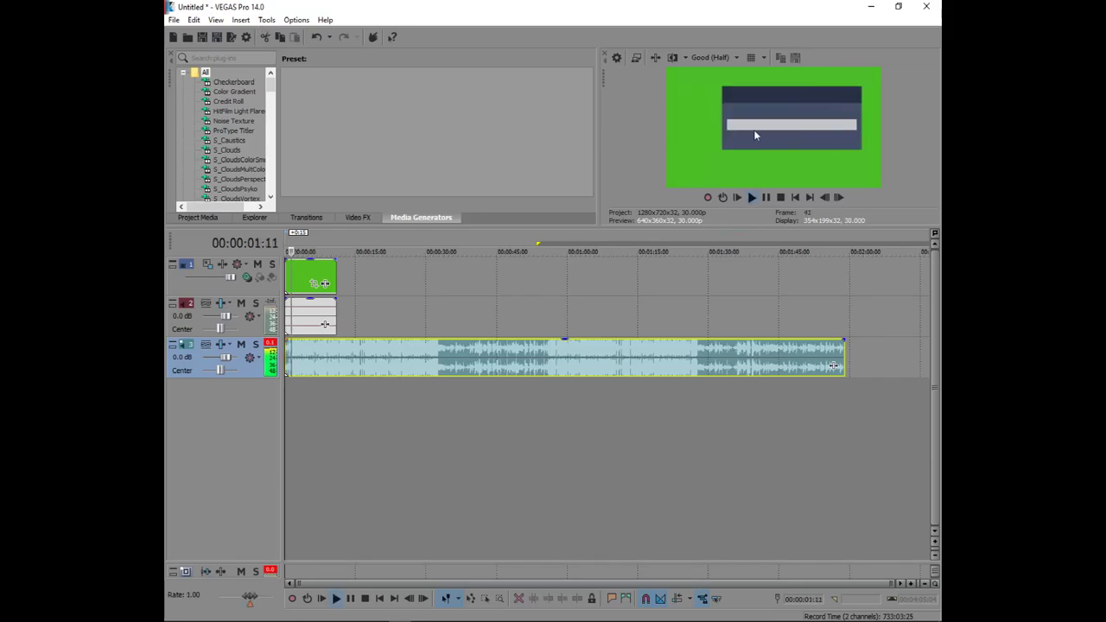